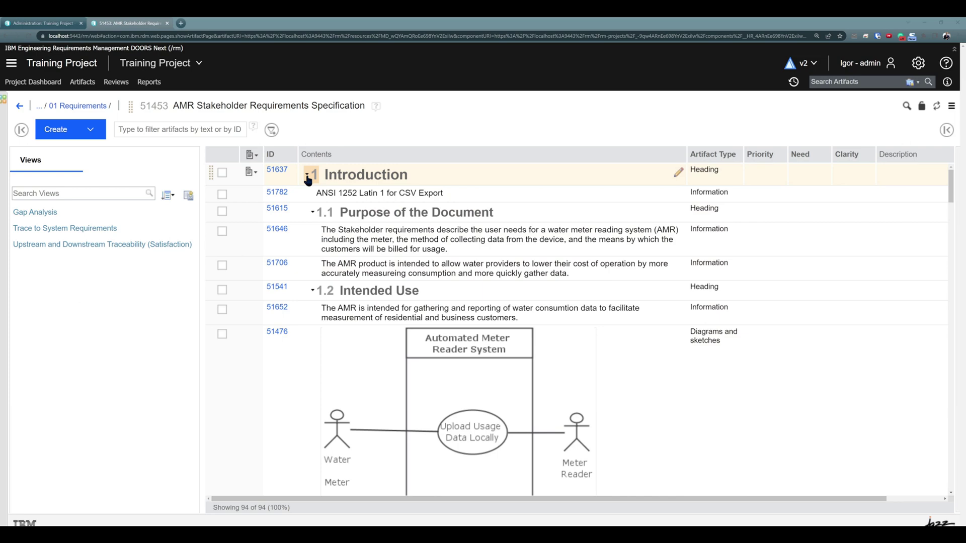
Collapse the Introduction, General Description and Specific Description sections of the specification
{"action": "left_click", "coordinate": [308, 176]}
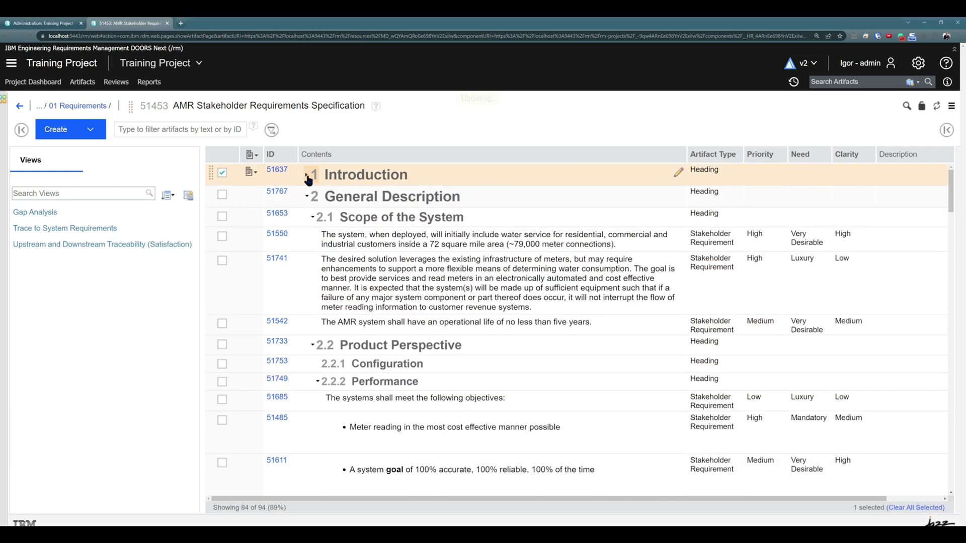
{"action": "left_click", "coordinate": [307, 176]}
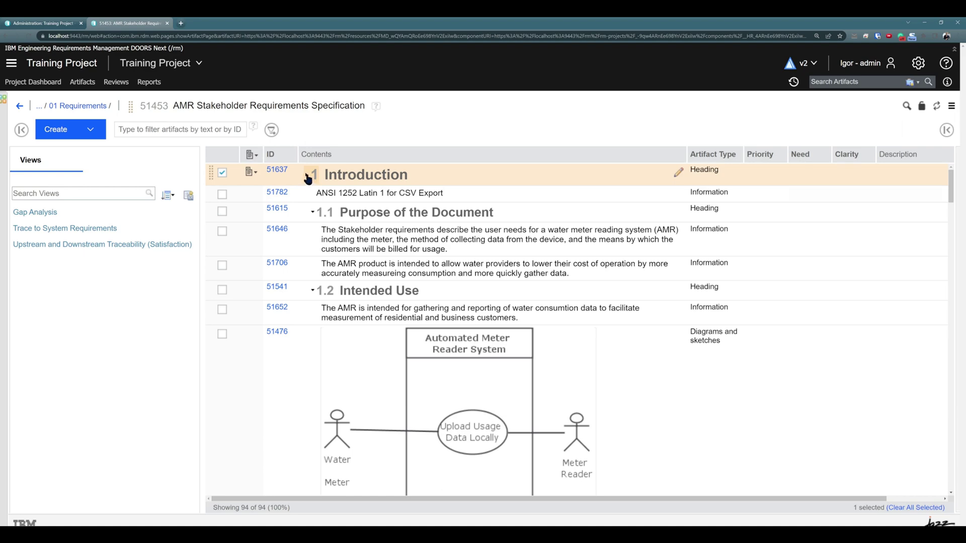
{"action": "left_click", "coordinate": [308, 177]}
{"action": "left_click", "coordinate": [307, 196]}
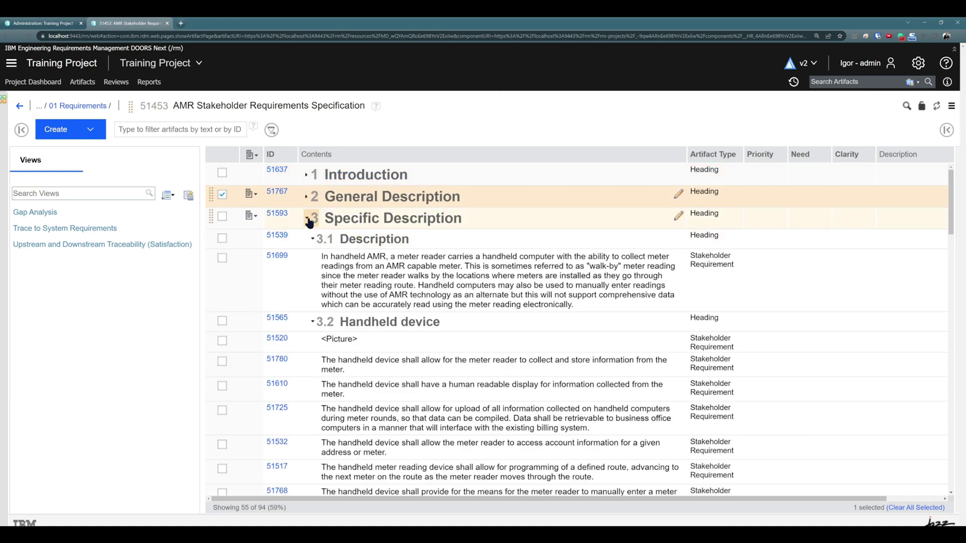
{"action": "left_click", "coordinate": [307, 219]}
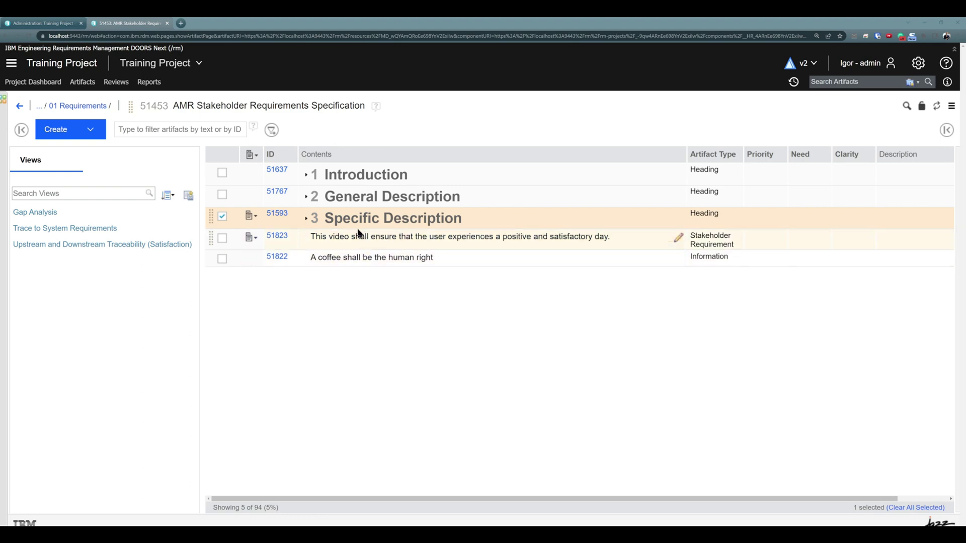
Expand Introduction and move the artifact "A coffee shall be the human right" directly under heading 1.1 Purpose of the Document
{"action": "left_click", "coordinate": [307, 175]}
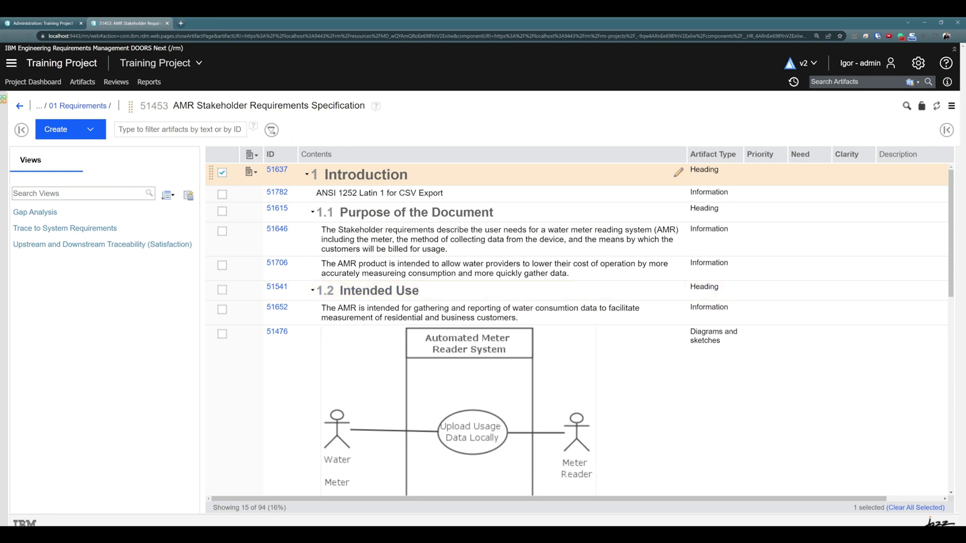
{"action": "key", "text": "ctrl+minus"}
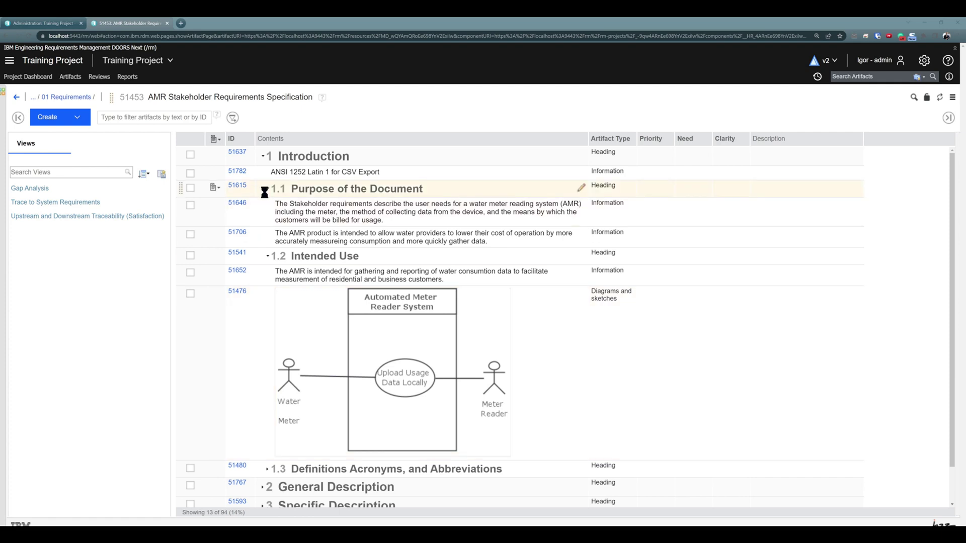
{"action": "scroll", "coordinate": [264, 192], "scroll_direction": "down", "scroll_amount": 1}
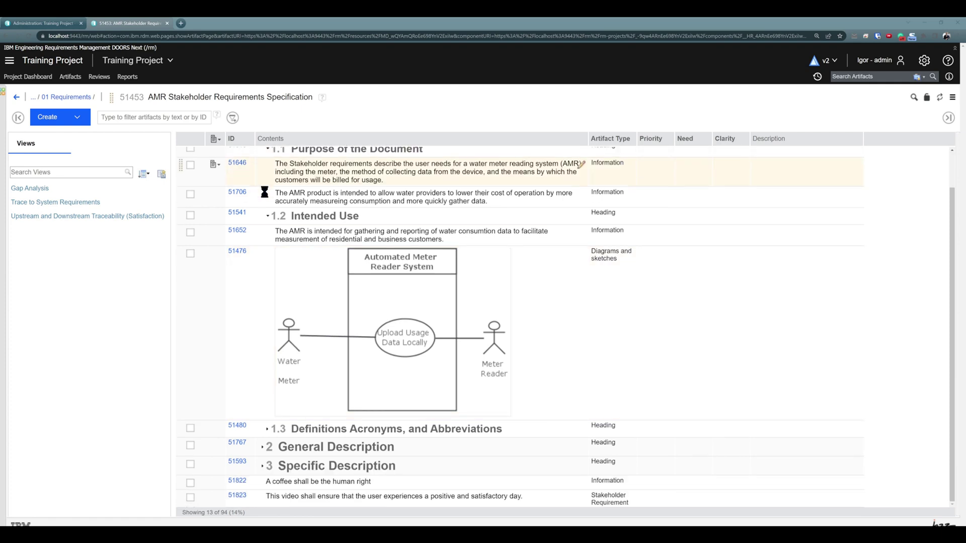
{"action": "left_click", "coordinate": [305, 482]}
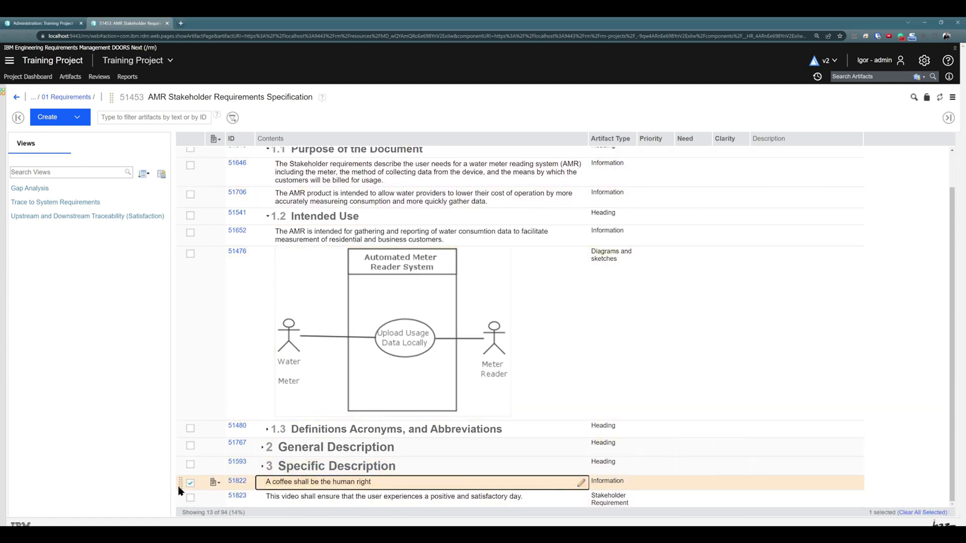
{"action": "left_click_drag", "start_coordinate": [180, 484], "coordinate": [185, 201]}
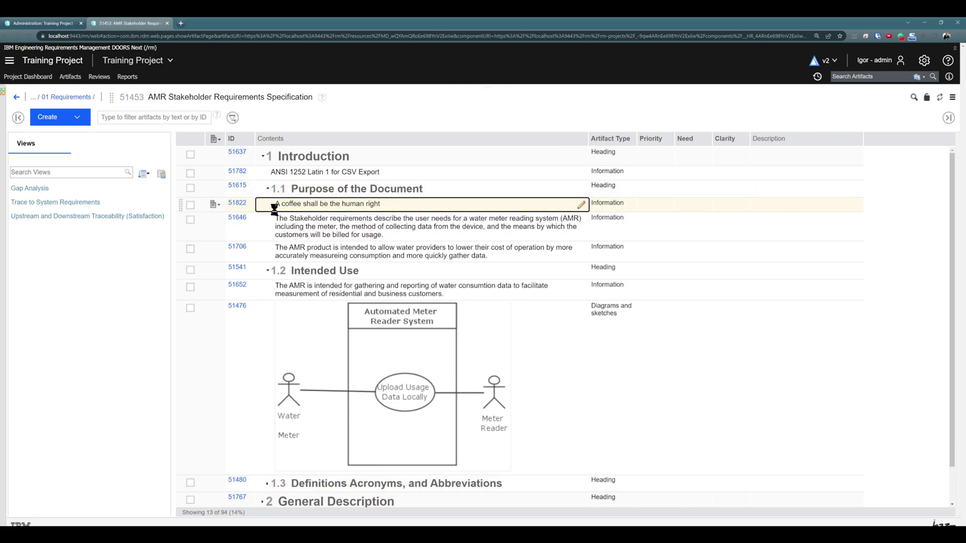
Move the requirement "This video shall ensure…" to the end of section 1.2 Intended Use, and collapse sections 1.2 and 1.1
{"action": "scroll", "coordinate": [281, 251], "scroll_direction": "down", "scroll_amount": 1}
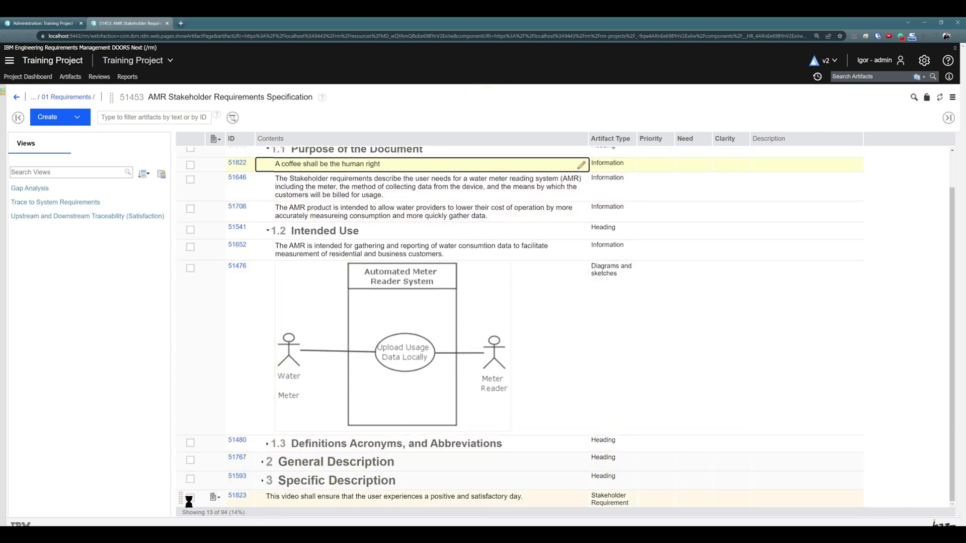
{"action": "left_click_drag", "start_coordinate": [184, 500], "coordinate": [191, 442]}
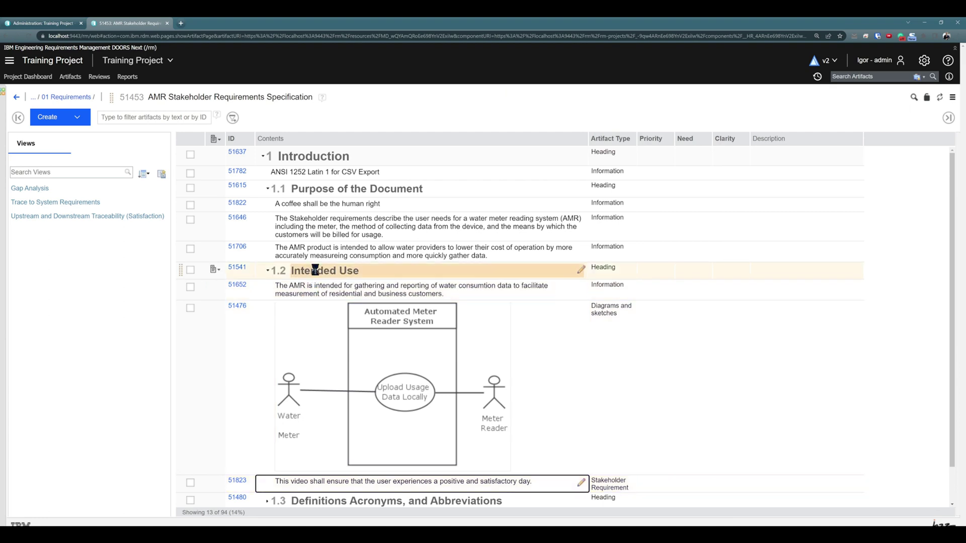
{"action": "left_click", "coordinate": [268, 271]}
{"action": "left_click", "coordinate": [267, 189]}
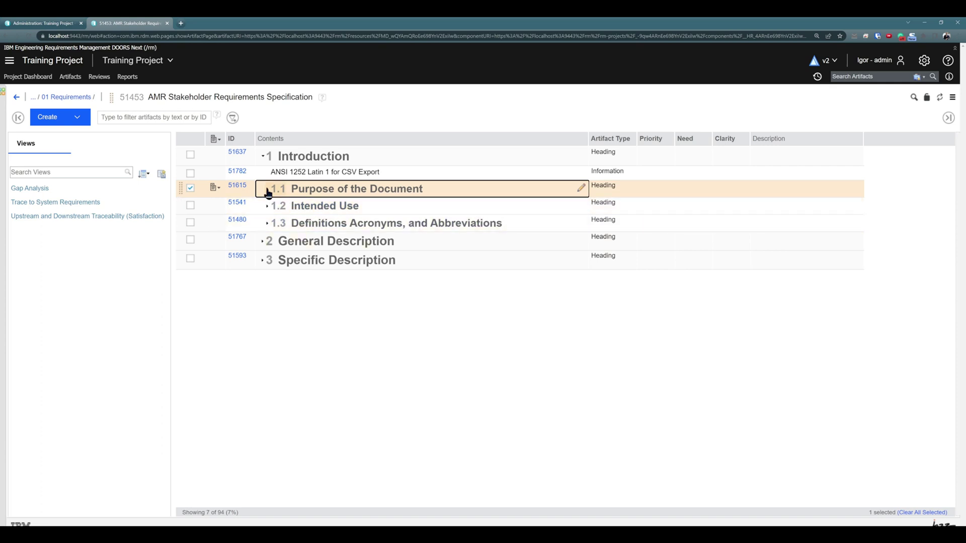
Promote the "This video shall ensure…" requirement one level and check its placement by collapsing Intended Use and toggling Introduction
{"action": "left_click", "coordinate": [267, 189]}
{"action": "left_click", "coordinate": [269, 273]}
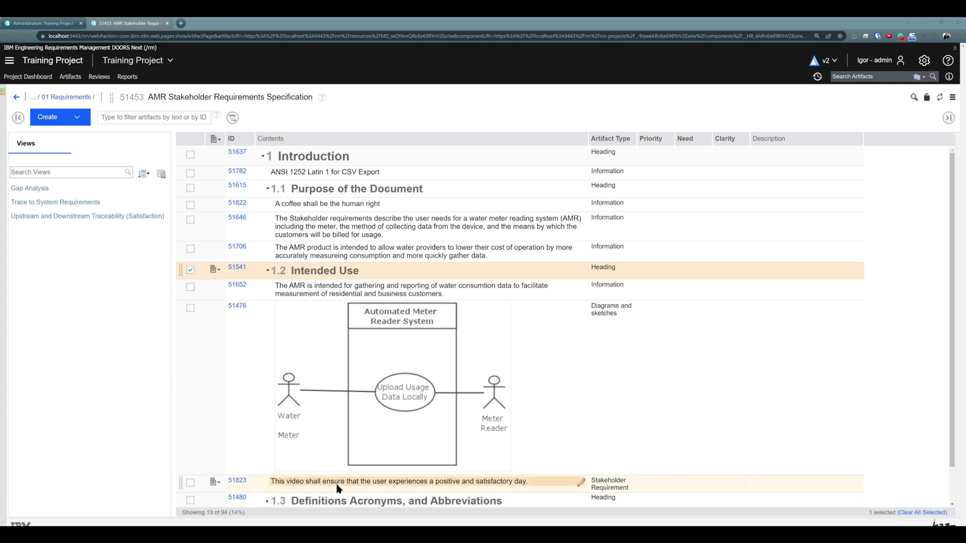
{"action": "left_click", "coordinate": [266, 271]}
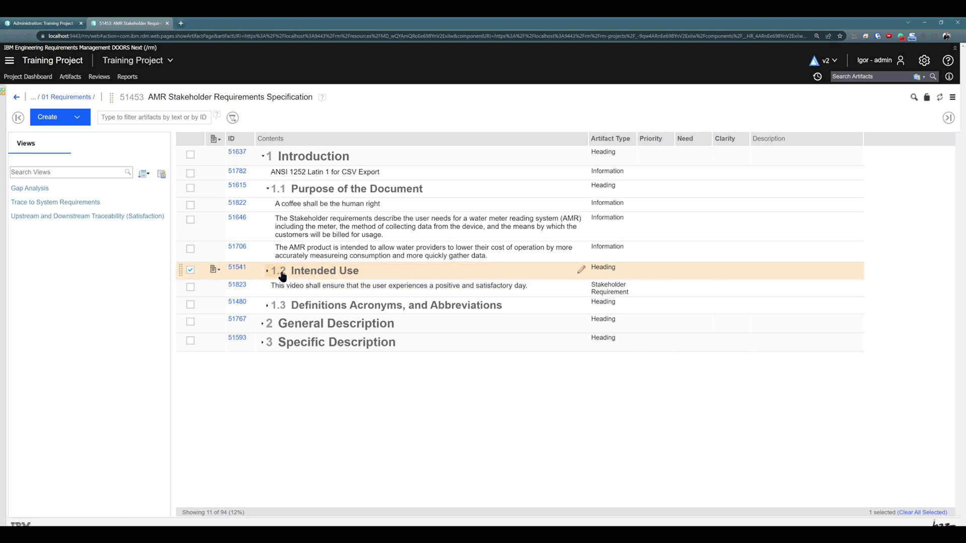
{"action": "left_click", "coordinate": [263, 158]}
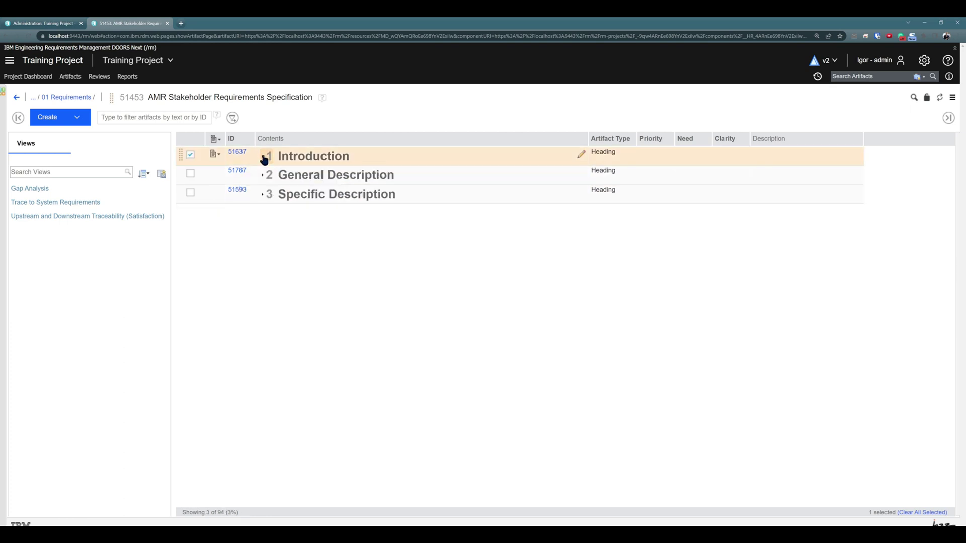
{"action": "left_click", "coordinate": [263, 158]}
{"action": "left_click", "coordinate": [264, 158]}
{"action": "left_click", "coordinate": [264, 158]}
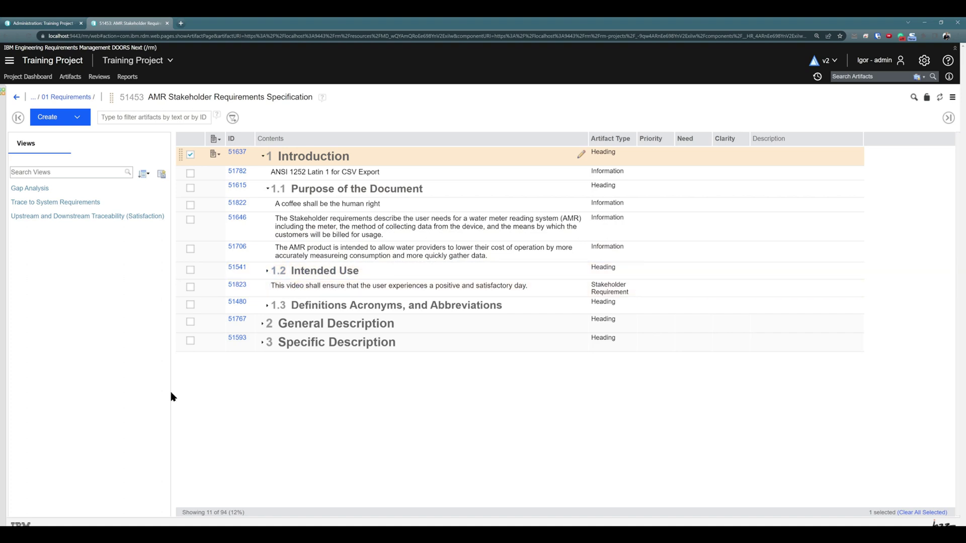
Demote the "This video shall ensure…" requirement one level and expand section 1.2 Intended Use
{"action": "left_click", "coordinate": [295, 291]}
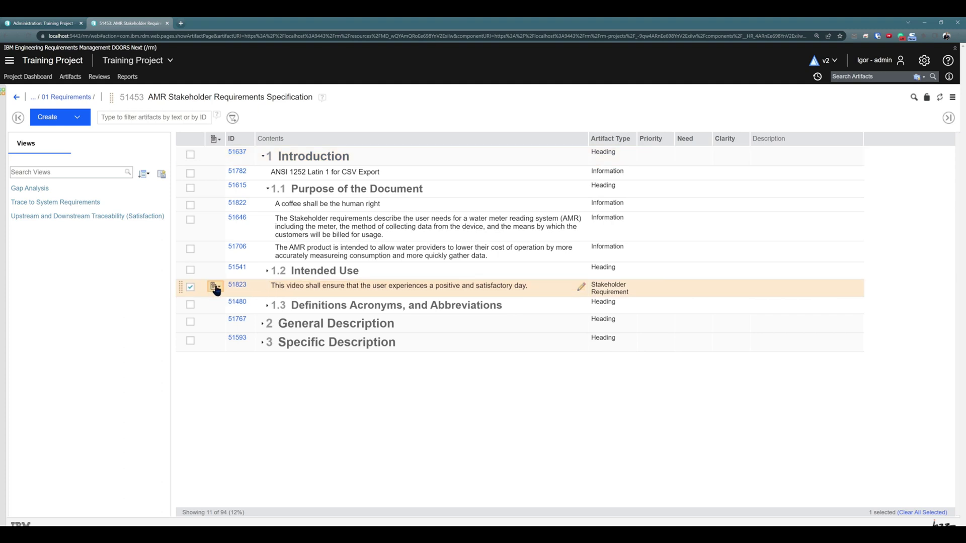
{"action": "right_click", "coordinate": [297, 287]}
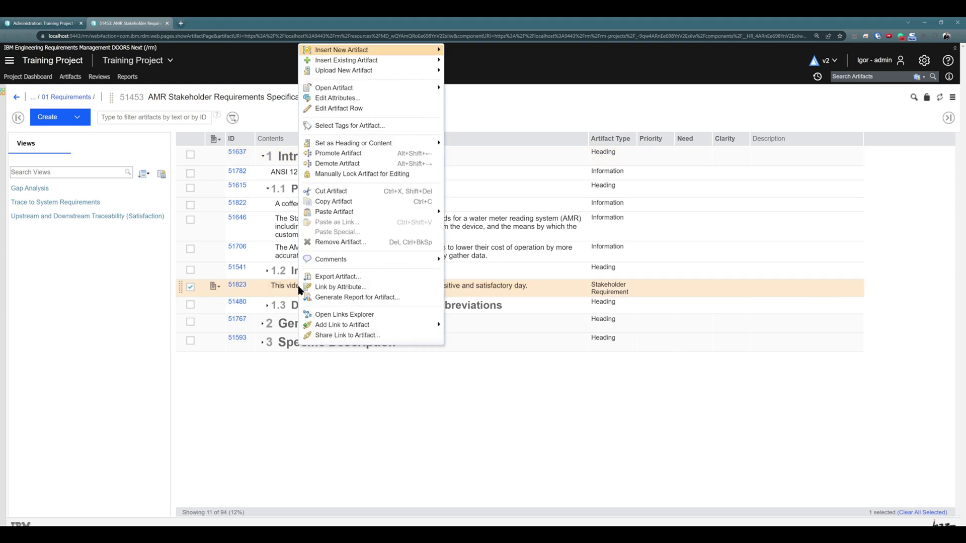
{"action": "right_click", "coordinate": [221, 288]}
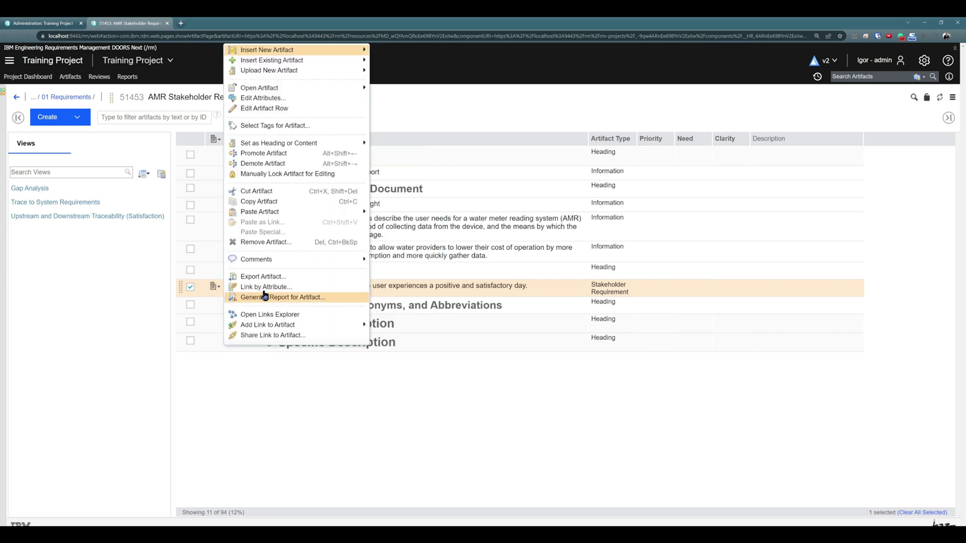
{"action": "left_click", "coordinate": [267, 164]}
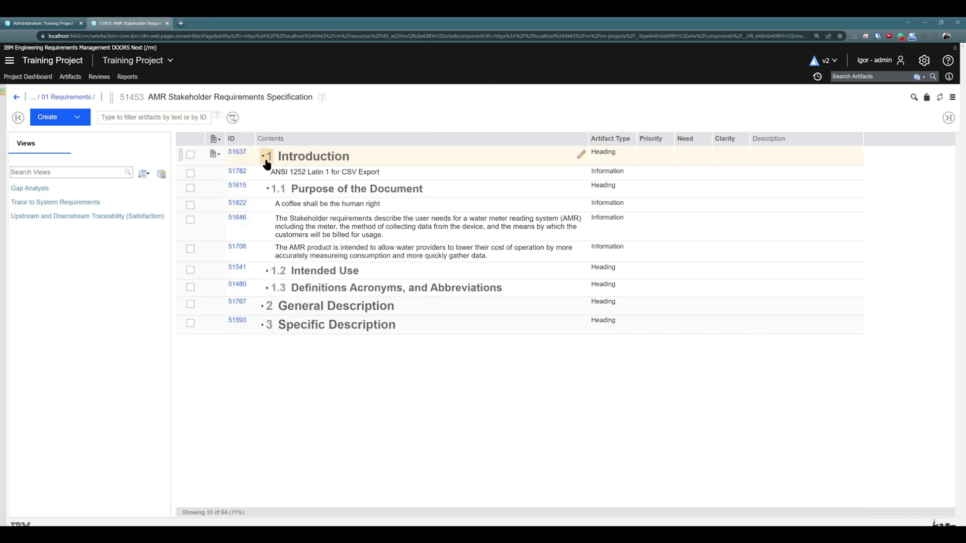
{"action": "left_click", "coordinate": [266, 271]}
{"action": "left_click", "coordinate": [266, 272]}
{"action": "left_click", "coordinate": [266, 273]}
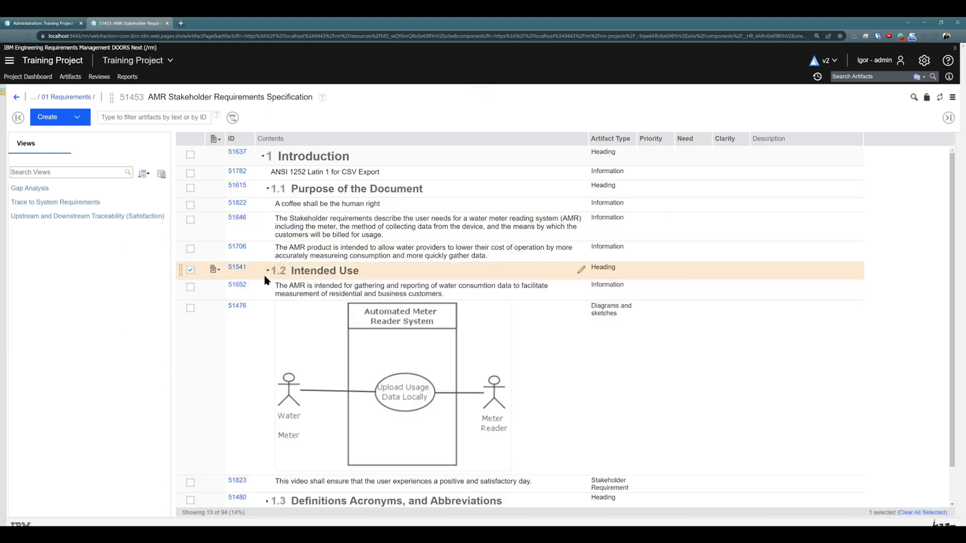
Promote the "This video shall ensure…" requirement out of section 1.2 and collapse Intended Use
{"action": "scroll", "coordinate": [297, 312], "scroll_direction": "down", "scroll_amount": 1}
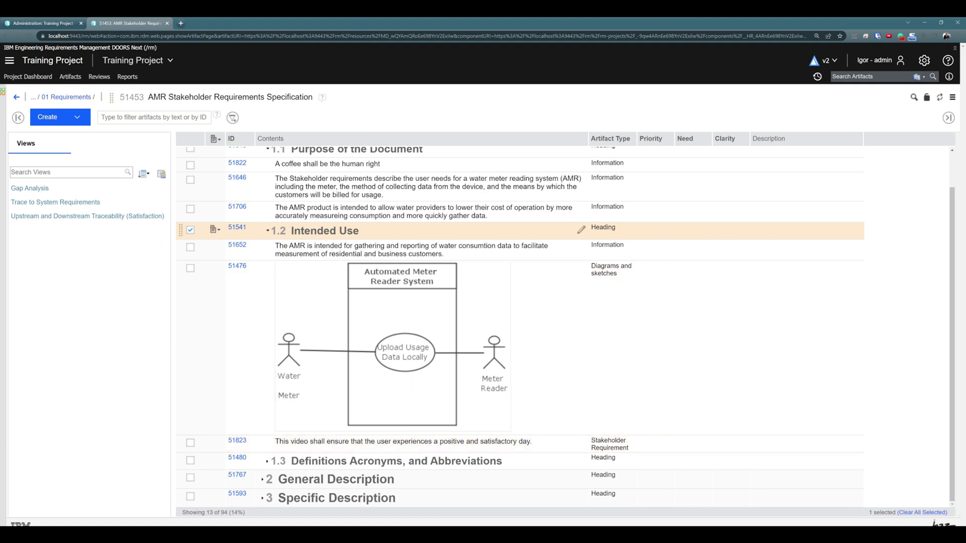
{"action": "mouse_move", "coordinate": [305, 282]}
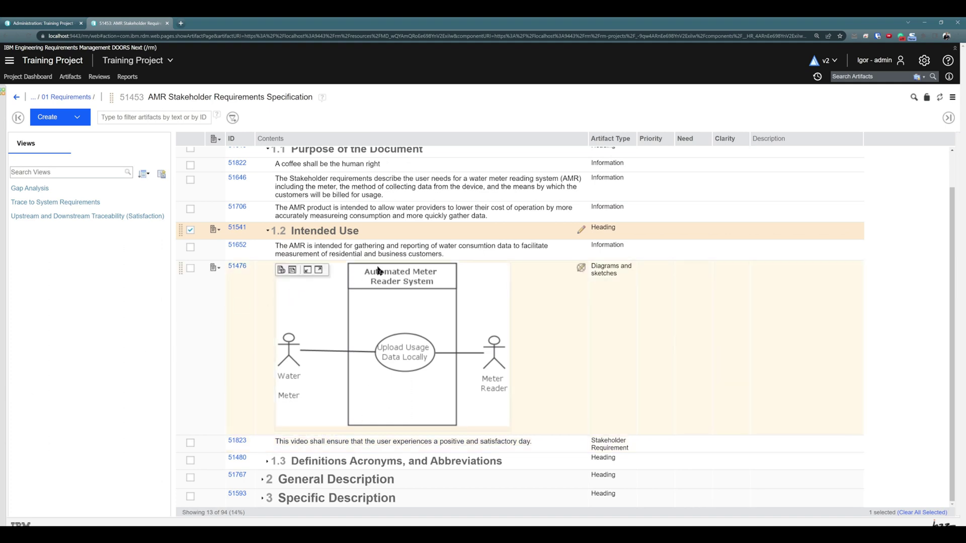
{"action": "scroll", "coordinate": [366, 257], "scroll_direction": "up", "scroll_amount": 1}
{"action": "scroll", "coordinate": [326, 301], "scroll_direction": "down", "scroll_amount": 1}
{"action": "left_click", "coordinate": [316, 449]}
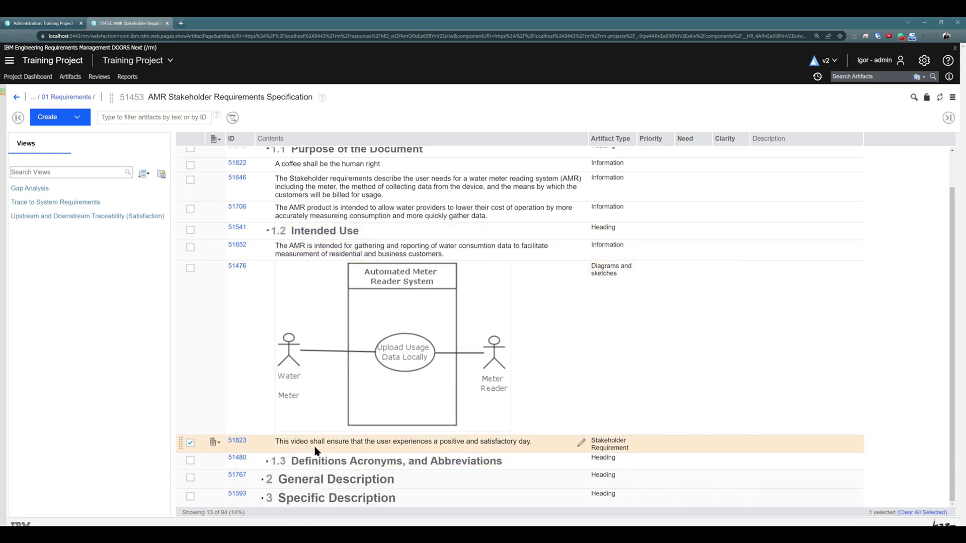
{"action": "left_click", "coordinate": [217, 447]}
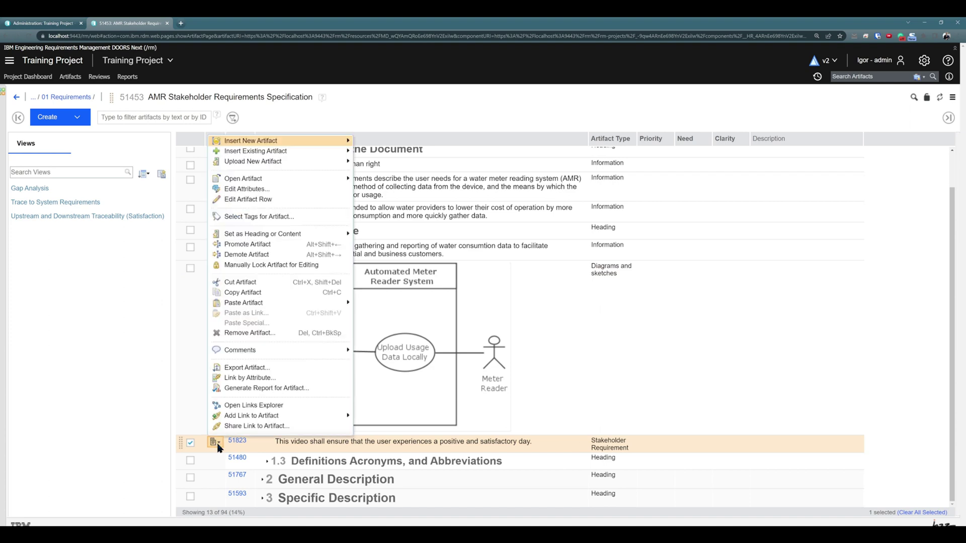
{"action": "left_click", "coordinate": [263, 247]}
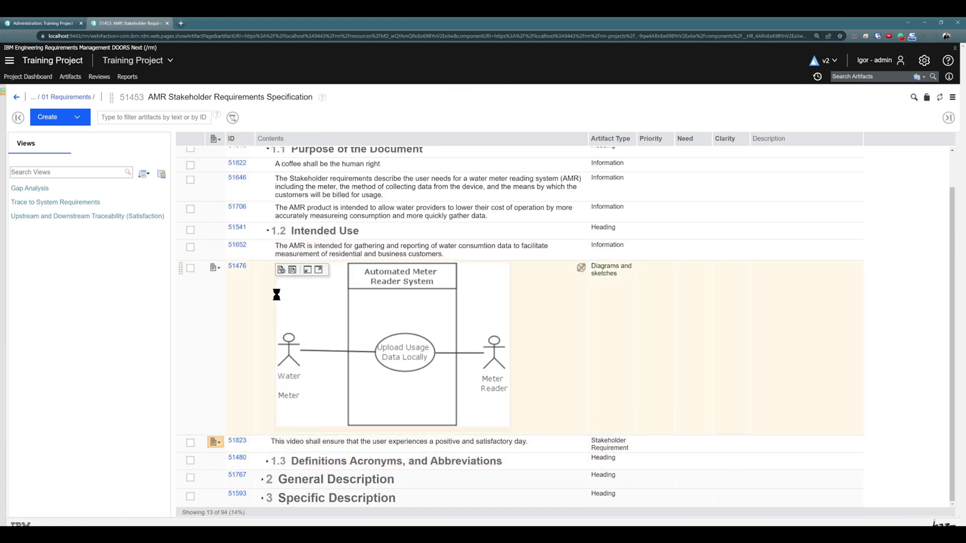
{"action": "left_click", "coordinate": [266, 225]}
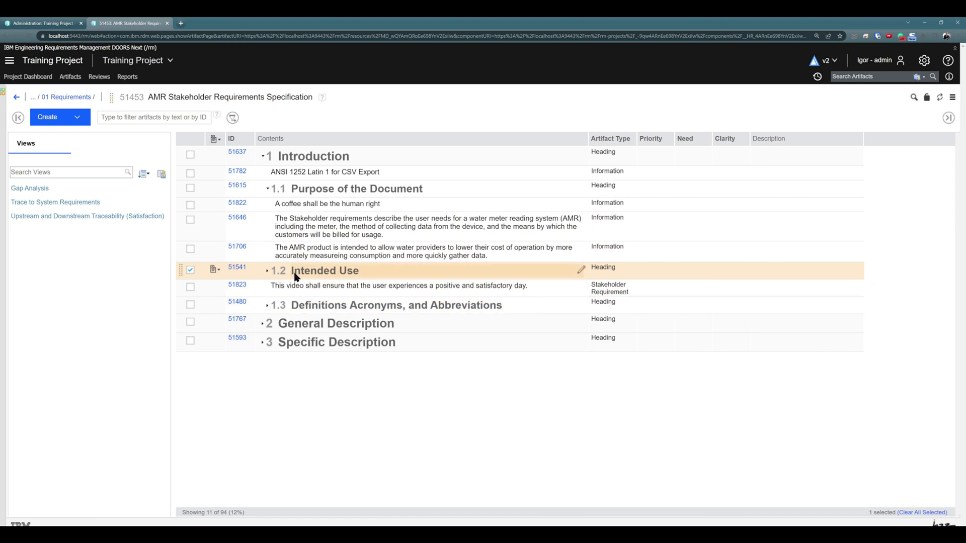
Demote the "This video shall ensure…" requirement back under 1.2 Intended Use and expand that section
{"action": "left_click", "coordinate": [271, 286]}
{"action": "left_click", "coordinate": [215, 286]}
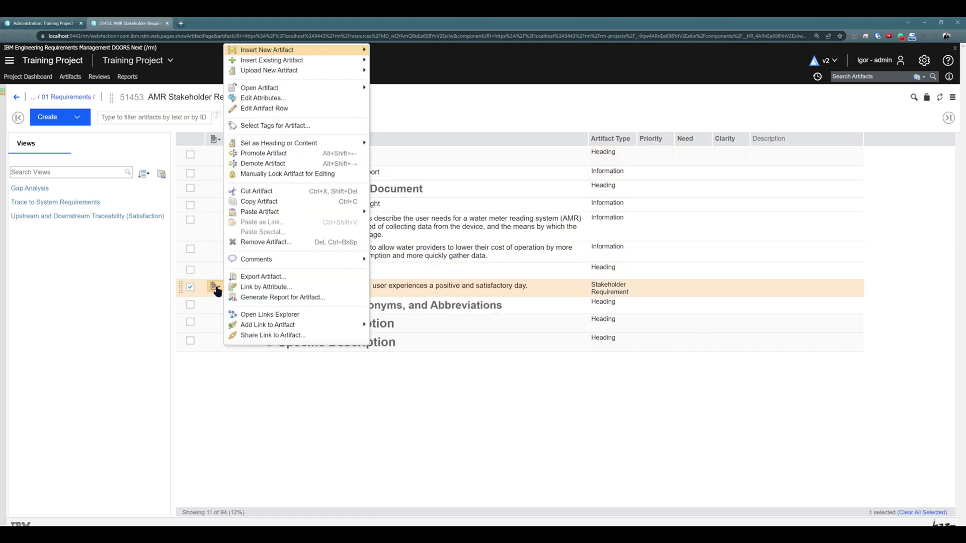
{"action": "left_click", "coordinate": [256, 163]}
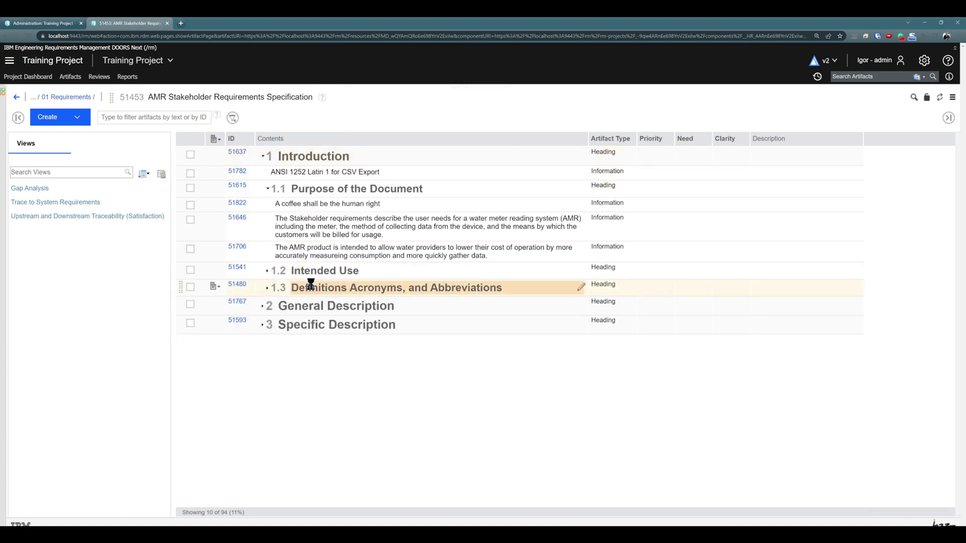
{"action": "left_click", "coordinate": [269, 272]}
{"action": "scroll", "coordinate": [310, 335], "scroll_direction": "down", "scroll_amount": 1}
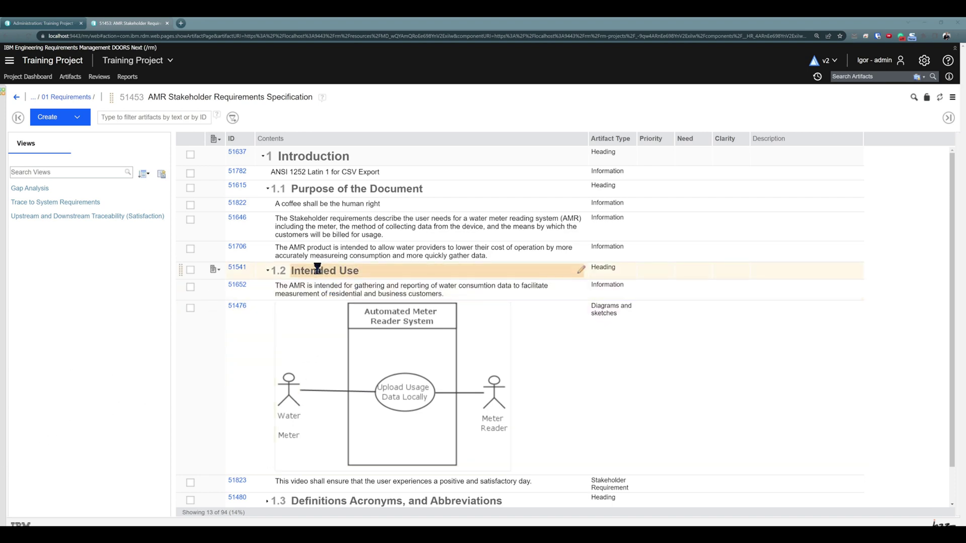
Demote the Intended Use heading to a subsection of Purpose of the Document and promote it back one level
{"action": "left_click", "coordinate": [219, 275]}
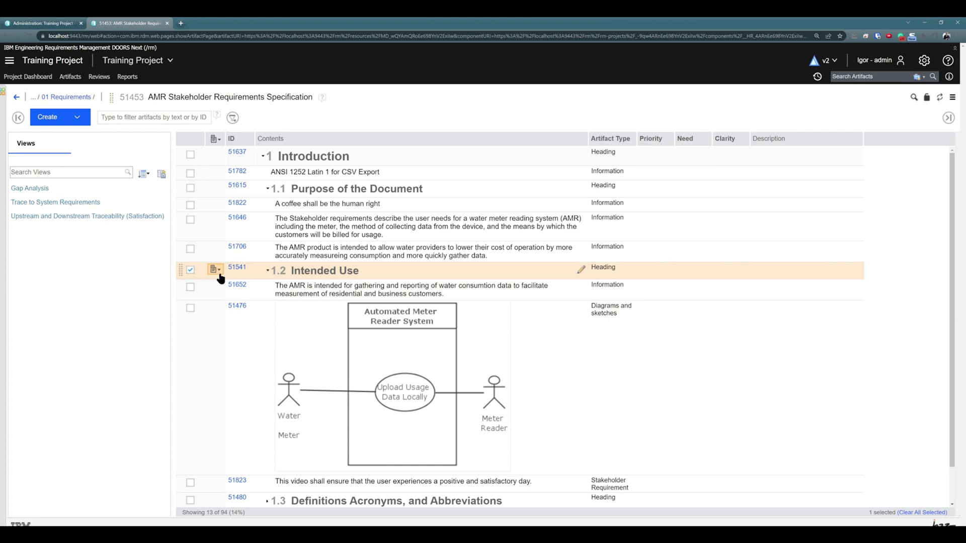
{"action": "left_click", "coordinate": [263, 164]}
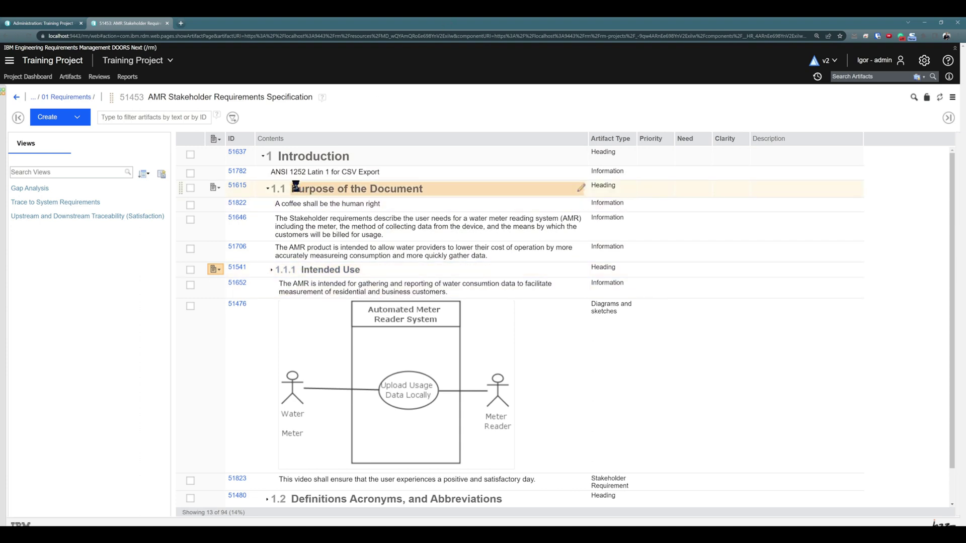
{"action": "left_click", "coordinate": [215, 269]}
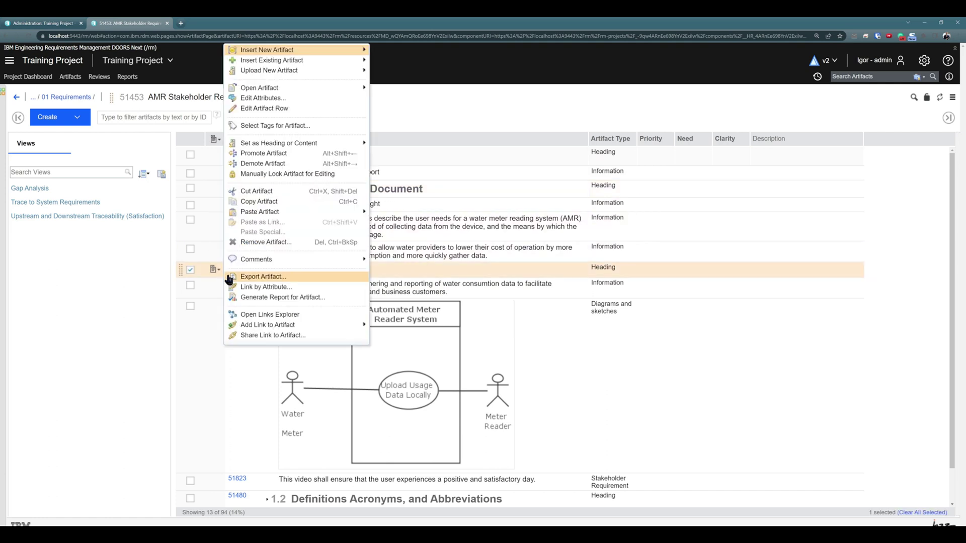
{"action": "left_click", "coordinate": [266, 163]}
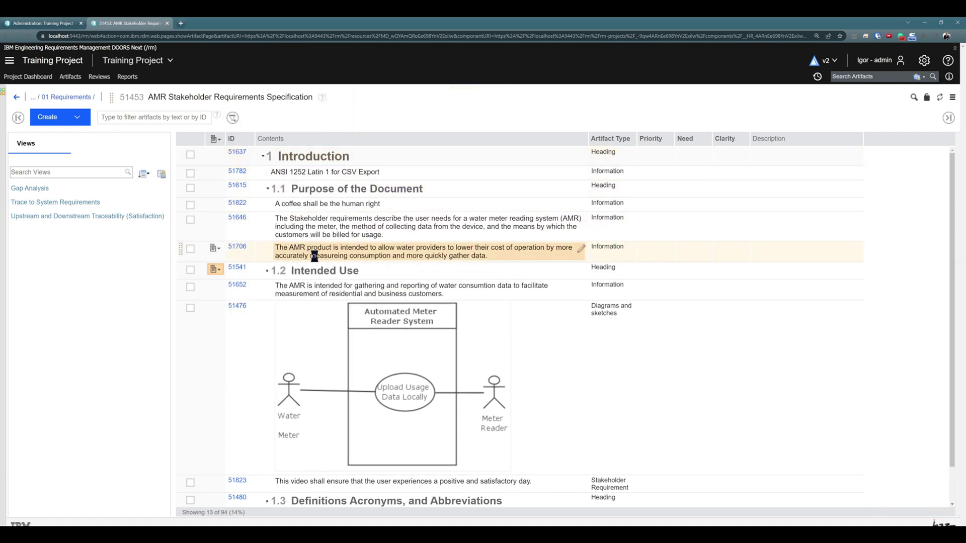
Promote the 1.2 Intended Use heading one level so it becomes a top-level chapter
{"action": "left_click", "coordinate": [215, 271]}
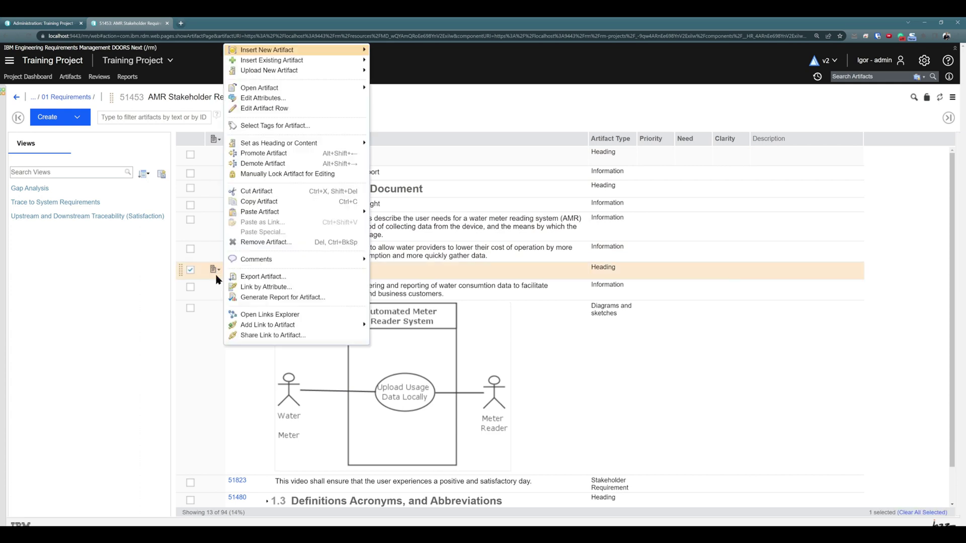
{"action": "left_click", "coordinate": [254, 153]}
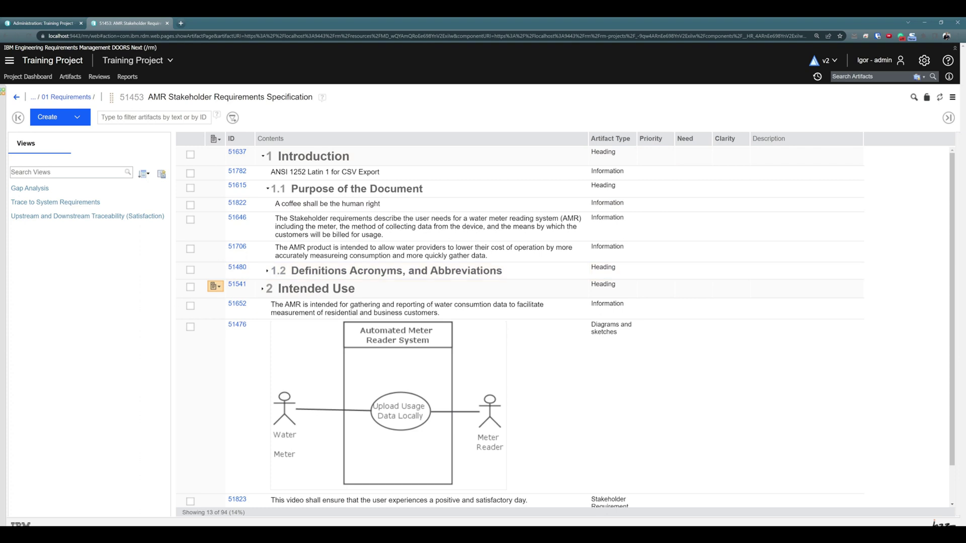
Insert an Information artifact reading "Add some artifact" directly after "A coffee shall be the human right" in section 1.1
{"action": "left_click", "coordinate": [190, 219]}
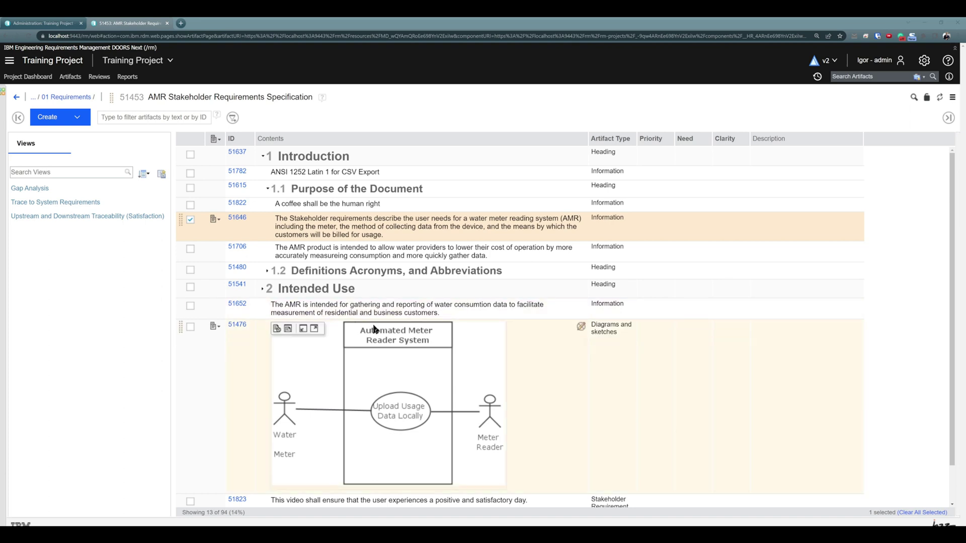
{"action": "left_click", "coordinate": [460, 250]}
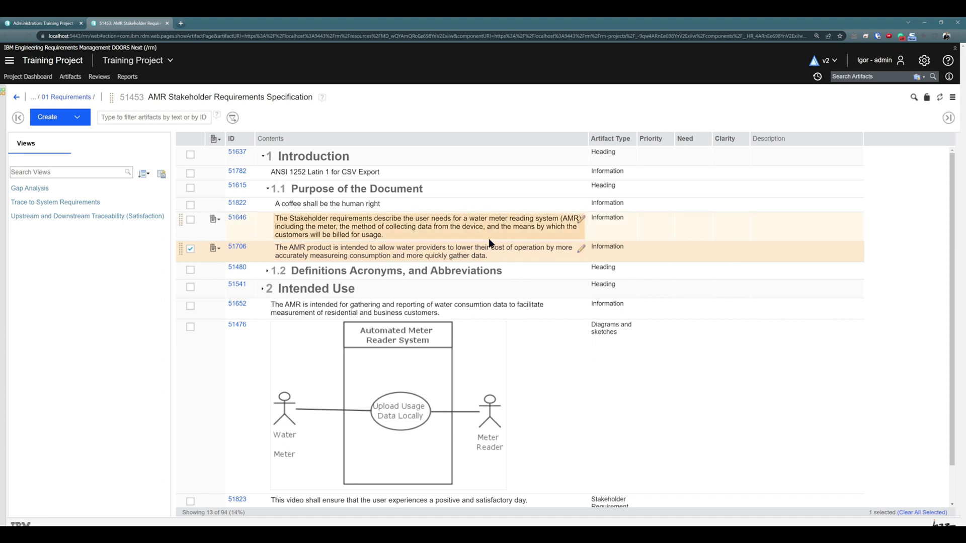
{"action": "left_click", "coordinate": [430, 208]}
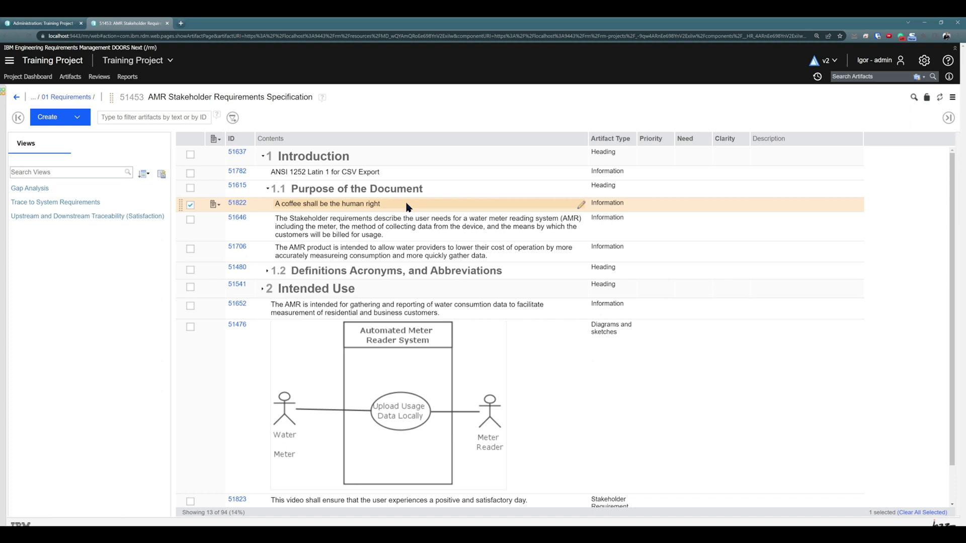
{"action": "key", "text": "ctrl+Return"}
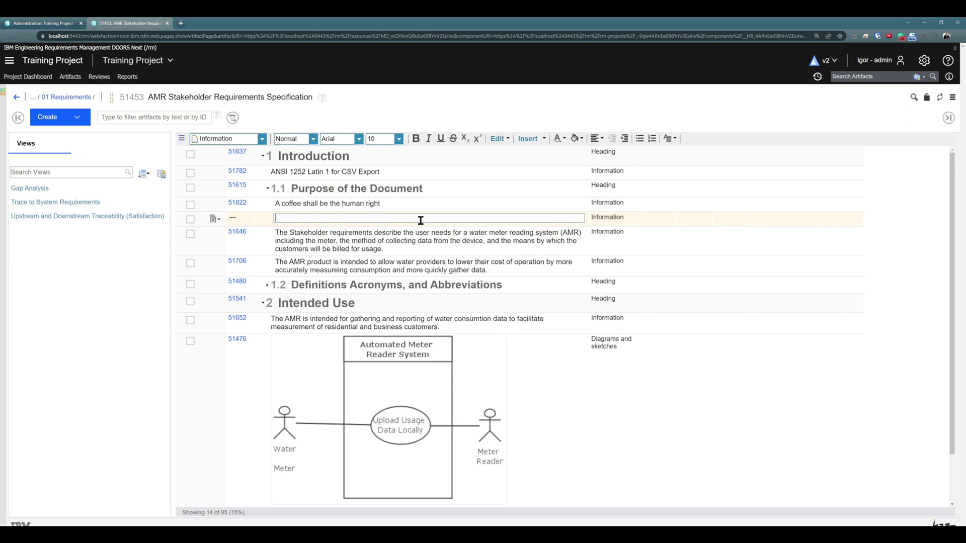
{"action": "type", "text": "dd some artifact"}
{"action": "left_click", "coordinate": [420, 234]}
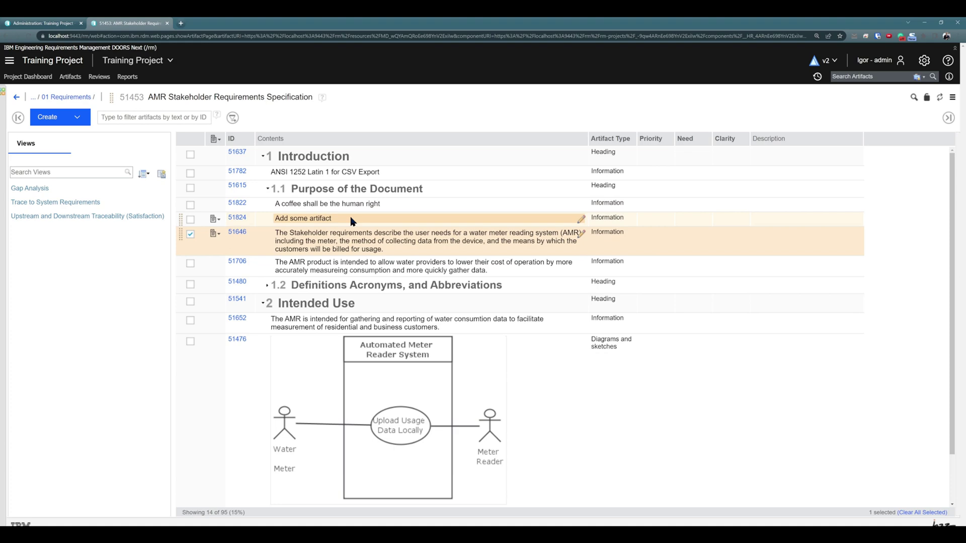
Expand General Description and insert a Stakeholder Requirement "New artifact again" after the list of markets in section 3.6 Regulatory
{"action": "scroll", "coordinate": [351, 221], "scroll_direction": "down", "scroll_amount": 1}
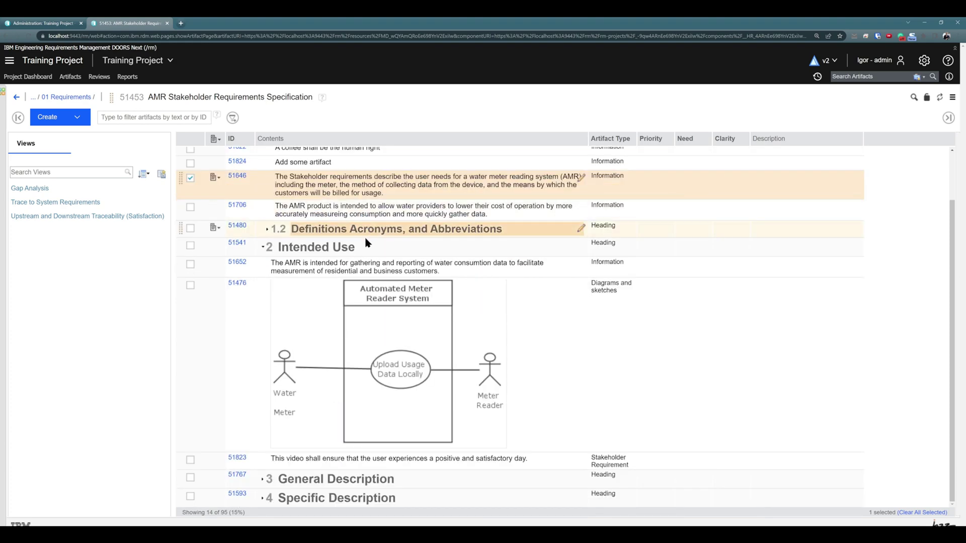
{"action": "left_click", "coordinate": [262, 481]}
{"action": "scroll", "coordinate": [384, 426], "scroll_direction": "down", "scroll_amount": 5}
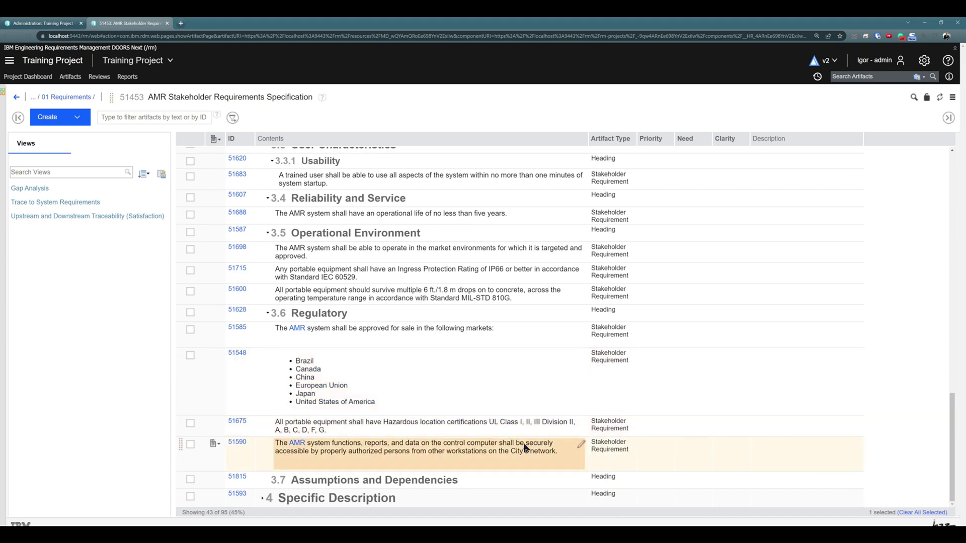
{"action": "left_click", "coordinate": [435, 387]}
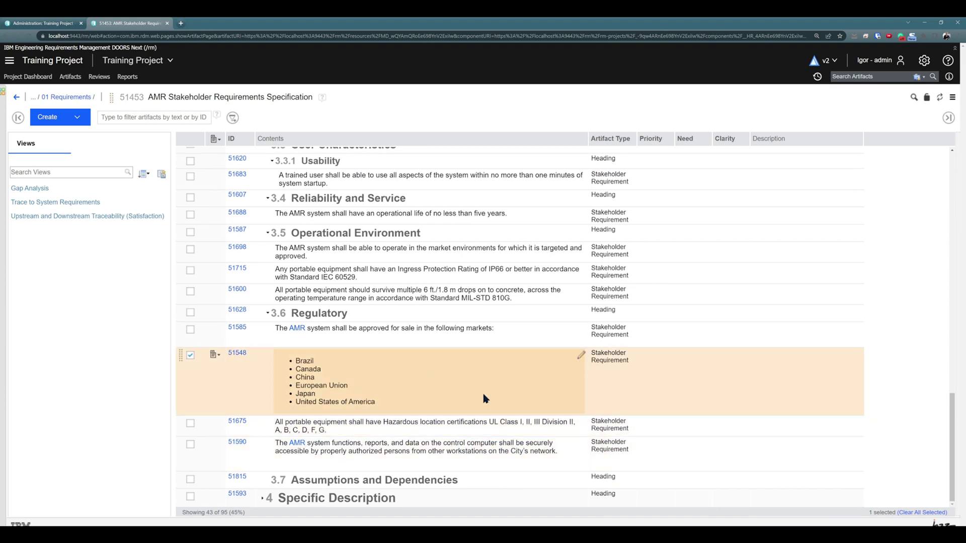
{"action": "key", "text": "ctrl+Return"}
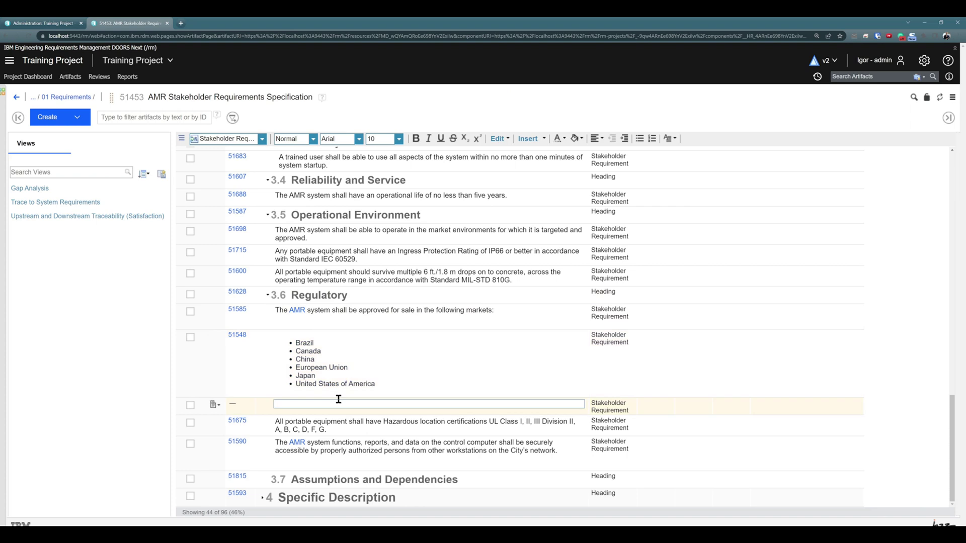
{"action": "type", "text": "ew artifact again"}
{"action": "left_click", "coordinate": [436, 358]}
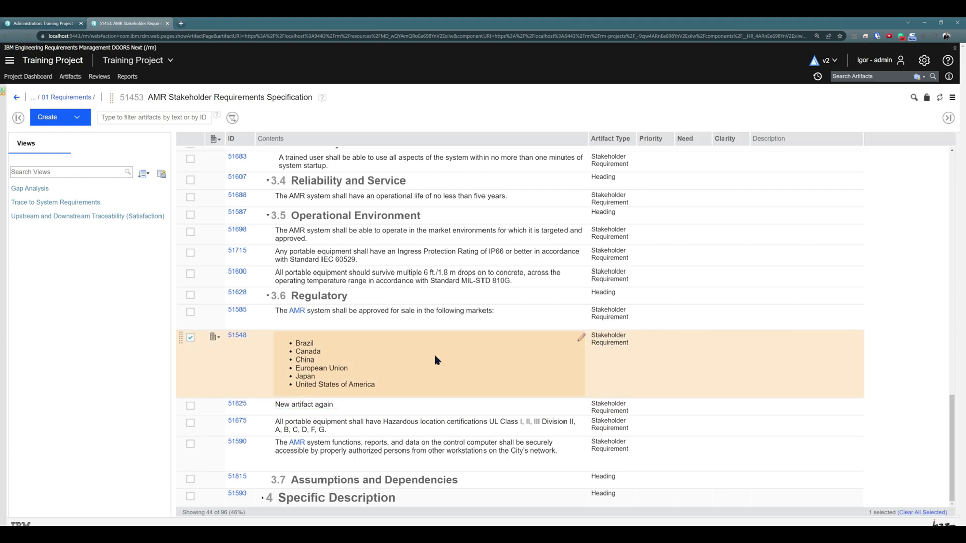
Collapse and re-expand the 3.6 Regulatory section twice
{"action": "left_click", "coordinate": [267, 298]}
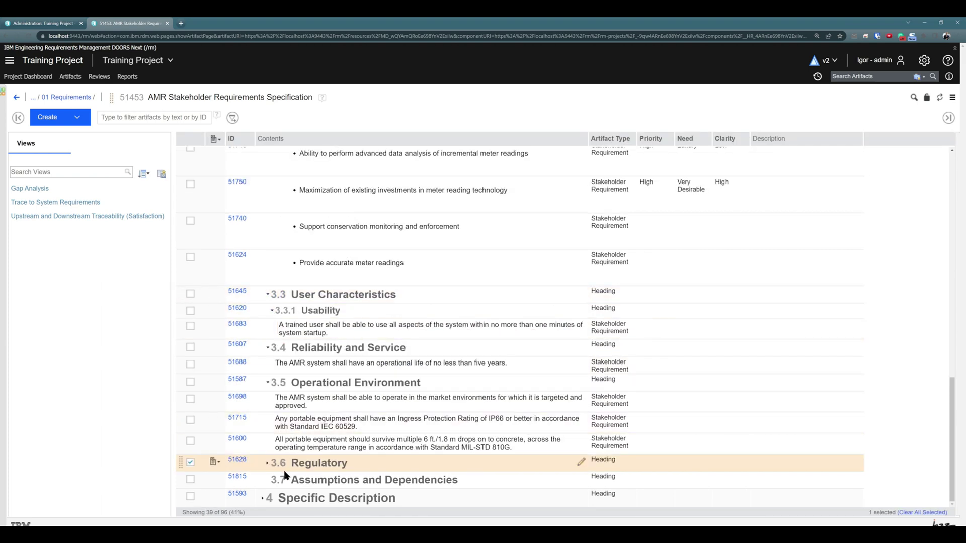
{"action": "left_click", "coordinate": [267, 462]}
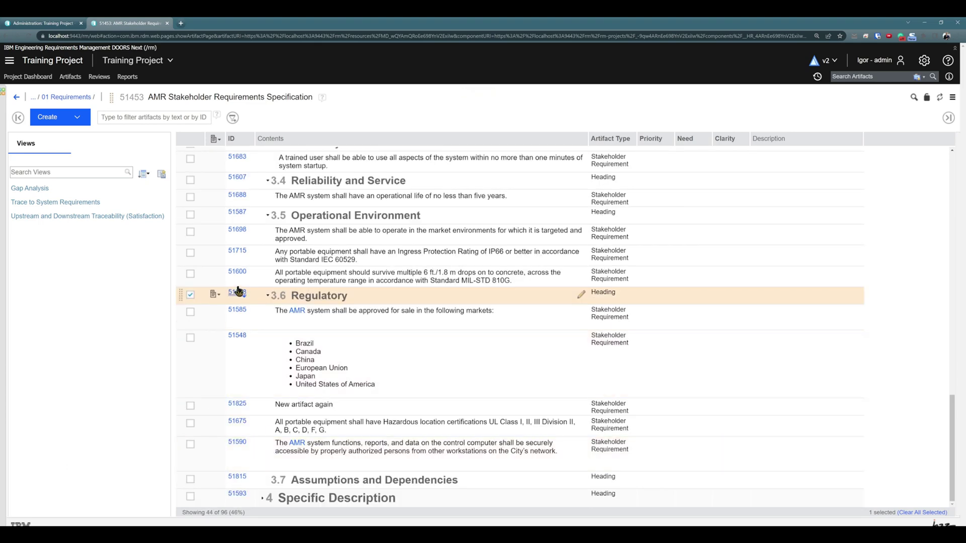
{"action": "left_click", "coordinate": [267, 296]}
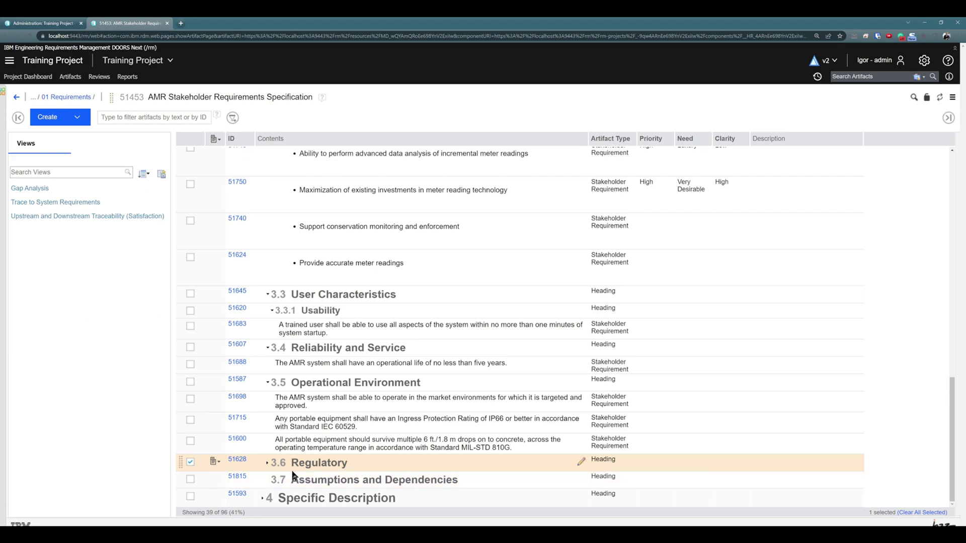
{"action": "left_click", "coordinate": [267, 463]}
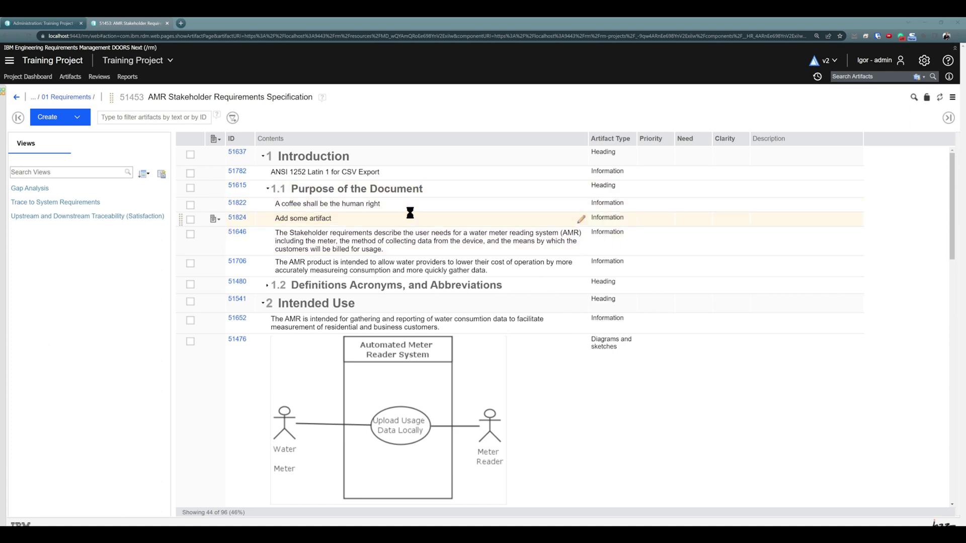
Add the existing artifact "Humidity operational limits of the device" from the AMR Hazards and Risks artifacts folder after "The Stakeholder requirements describe…" in section 1.1
{"action": "left_click", "coordinate": [376, 248]}
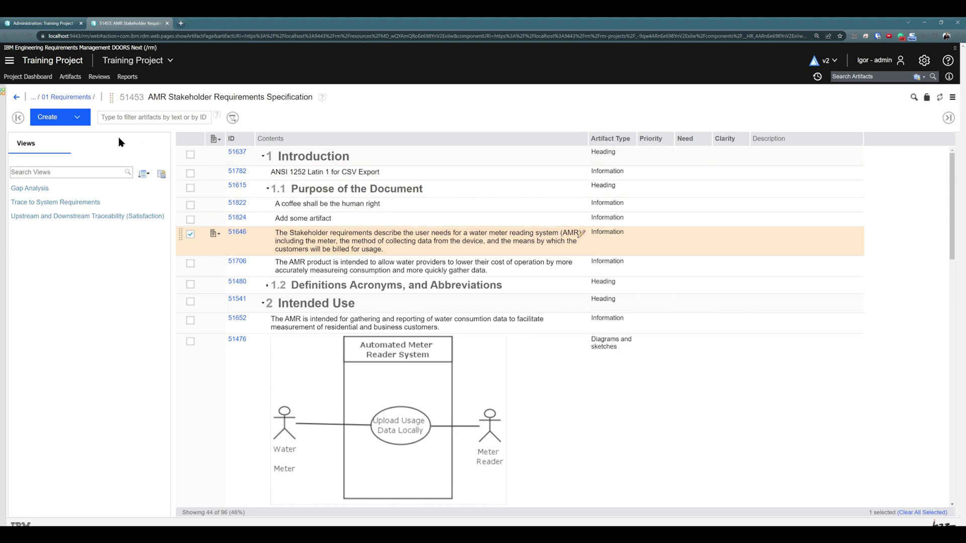
{"action": "left_click", "coordinate": [59, 119]}
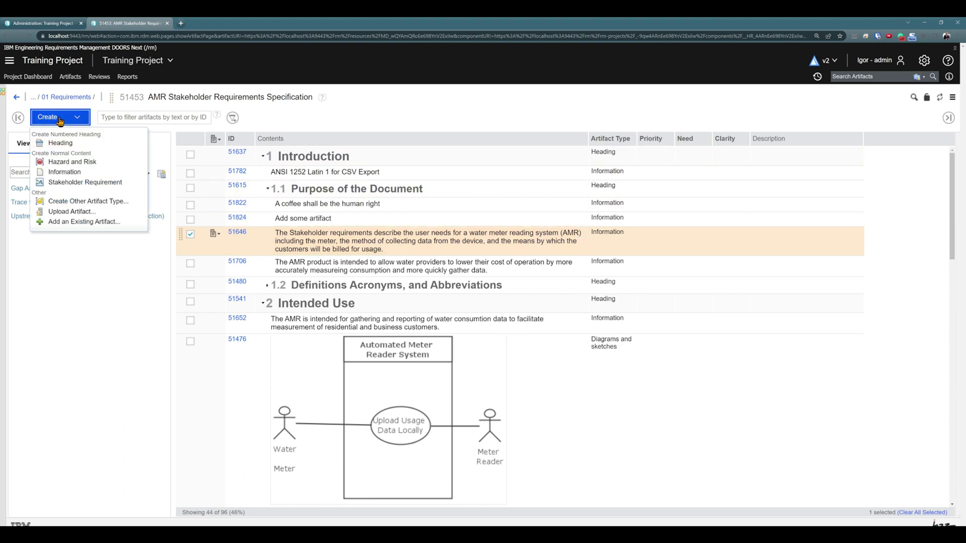
{"action": "left_click", "coordinate": [107, 225]}
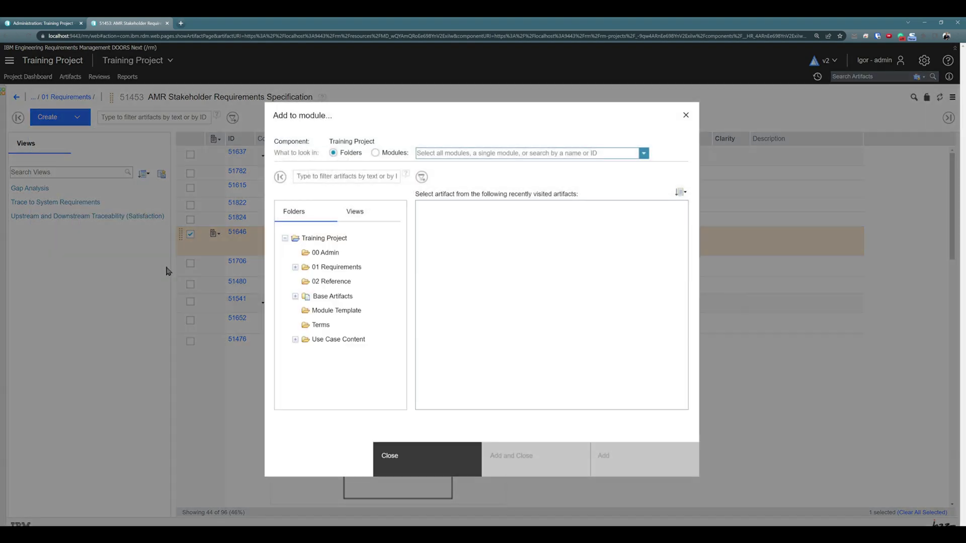
{"action": "left_click", "coordinate": [295, 297]}
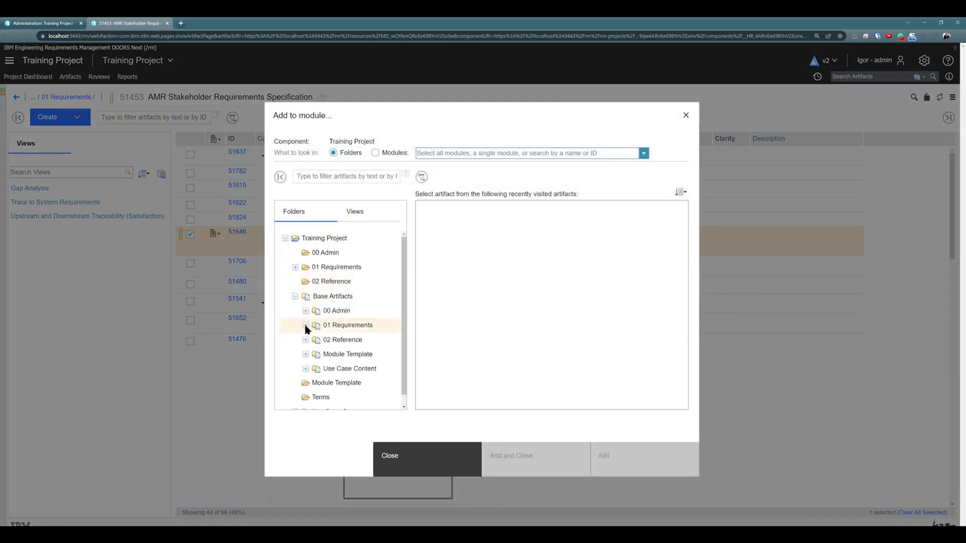
{"action": "left_click", "coordinate": [305, 326]}
{"action": "left_click", "coordinate": [329, 342]}
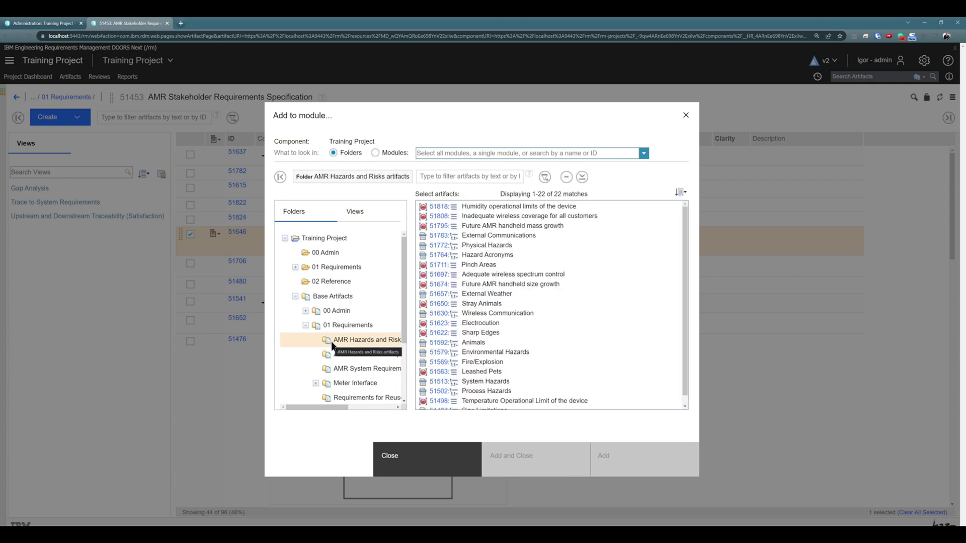
{"action": "left_click", "coordinate": [506, 208]}
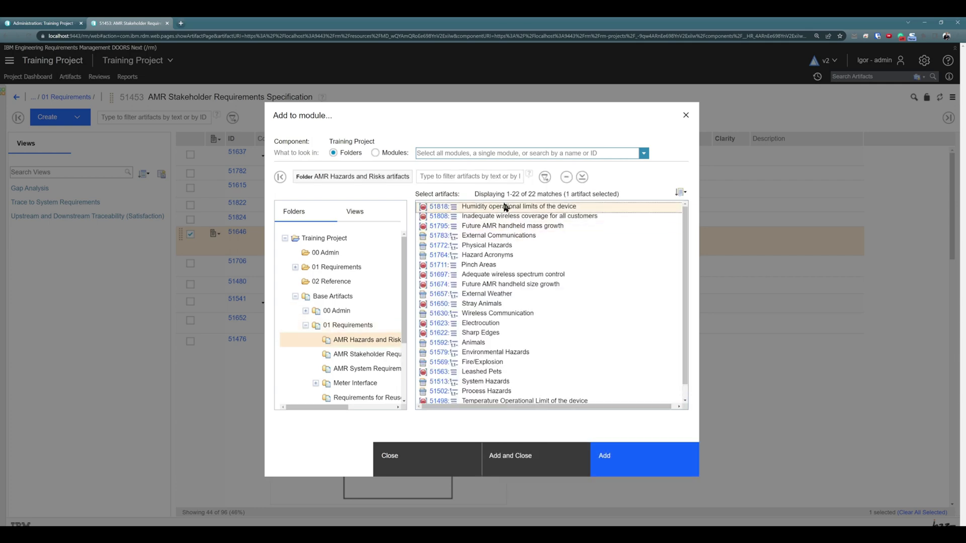
{"action": "left_click", "coordinate": [526, 460]}
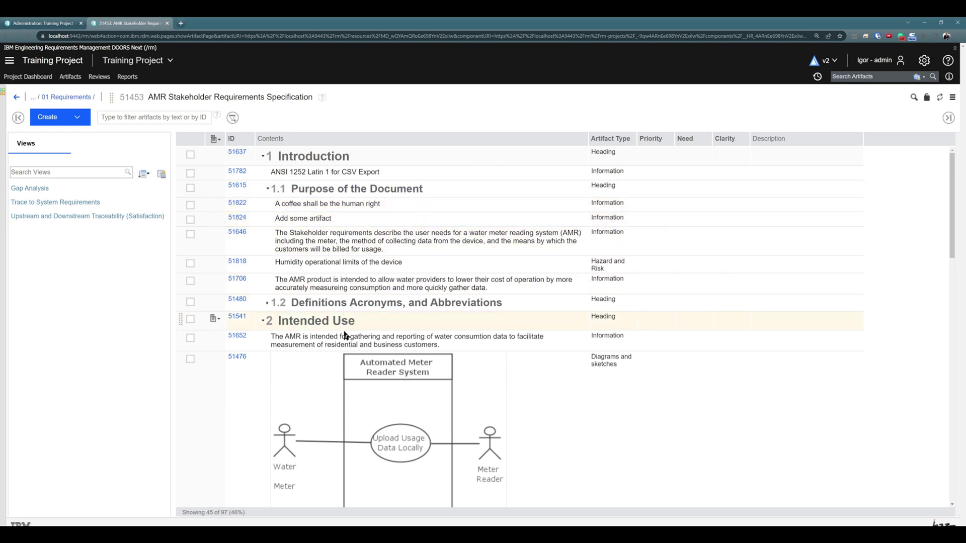
Create a Stakeholder Requirement reading "New stakeholder requirement" after "A coffee shall be the human right" in section 1.1
{"action": "left_click", "coordinate": [352, 207]}
{"action": "left_click", "coordinate": [69, 121]}
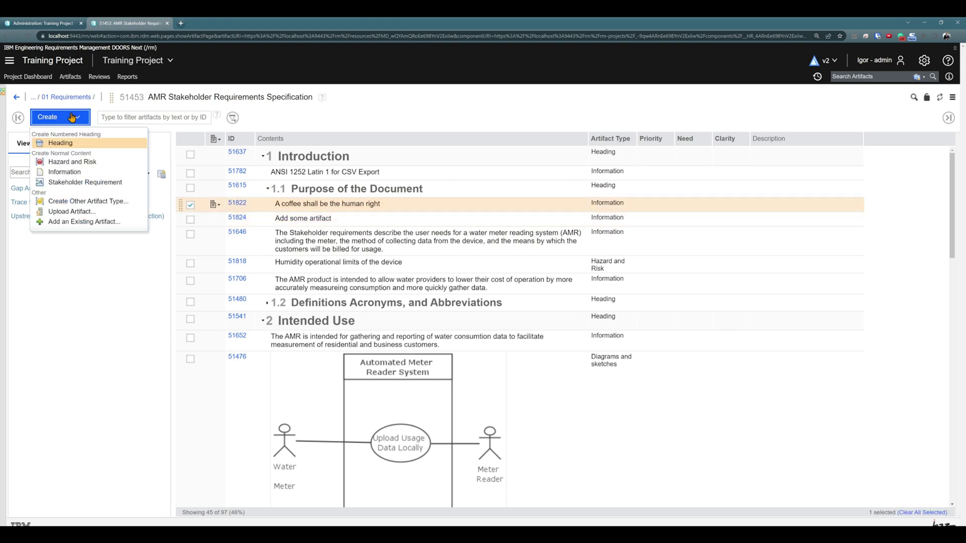
{"action": "left_click", "coordinate": [85, 183]}
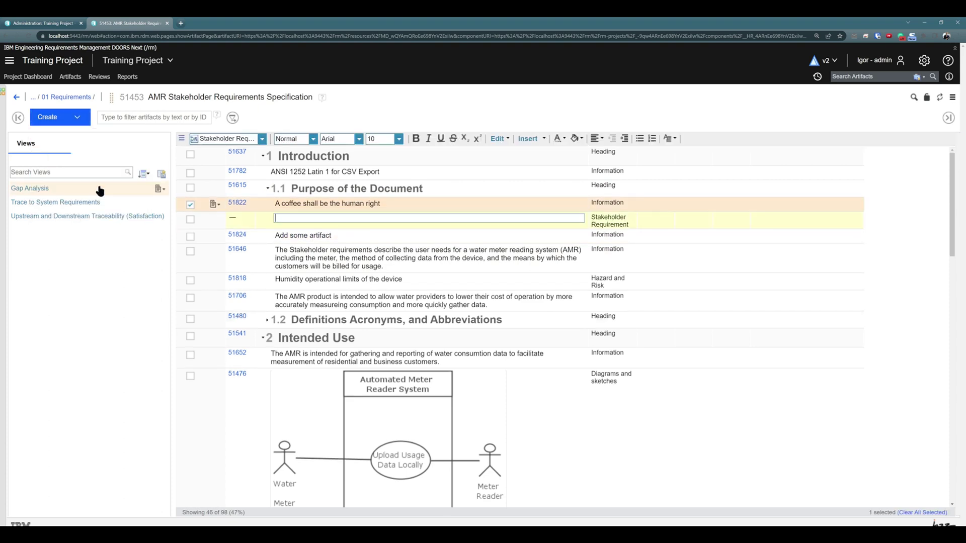
{"action": "type", "text": "New stakeholder requirement"}
{"action": "left_click", "coordinate": [102, 324]}
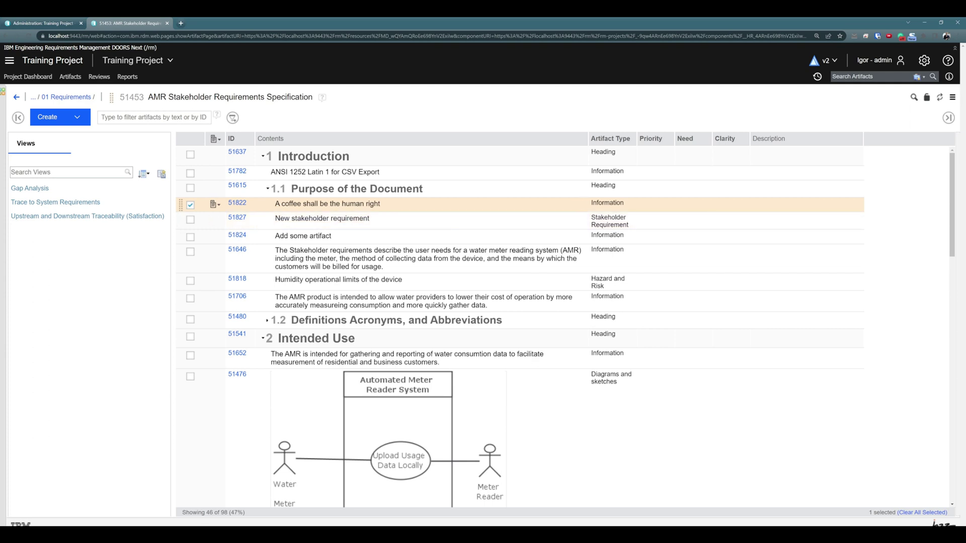
{"action": "key", "text": "Escape"}
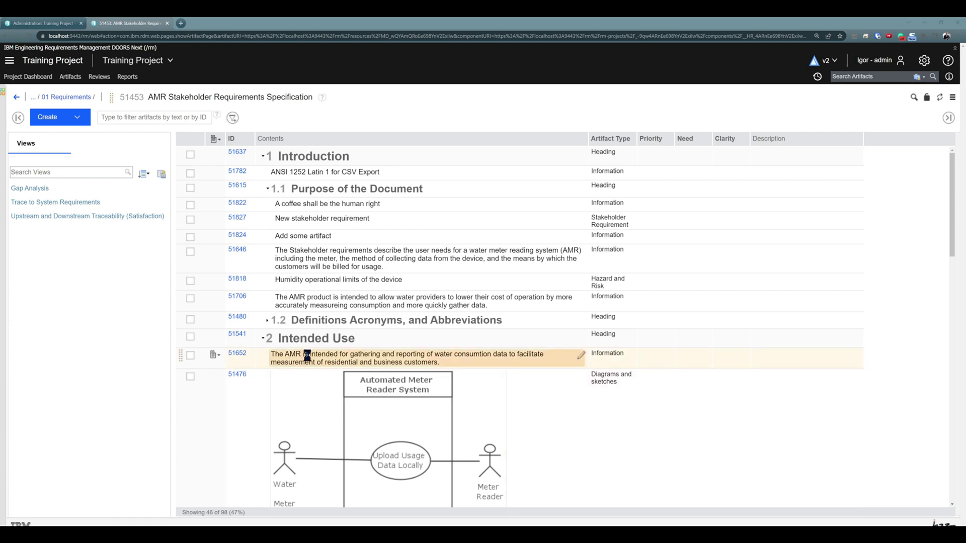
Insert a top-level heading "New chapter" after the Introduction chapter, just before Intended Use
{"action": "left_click", "coordinate": [316, 339]}
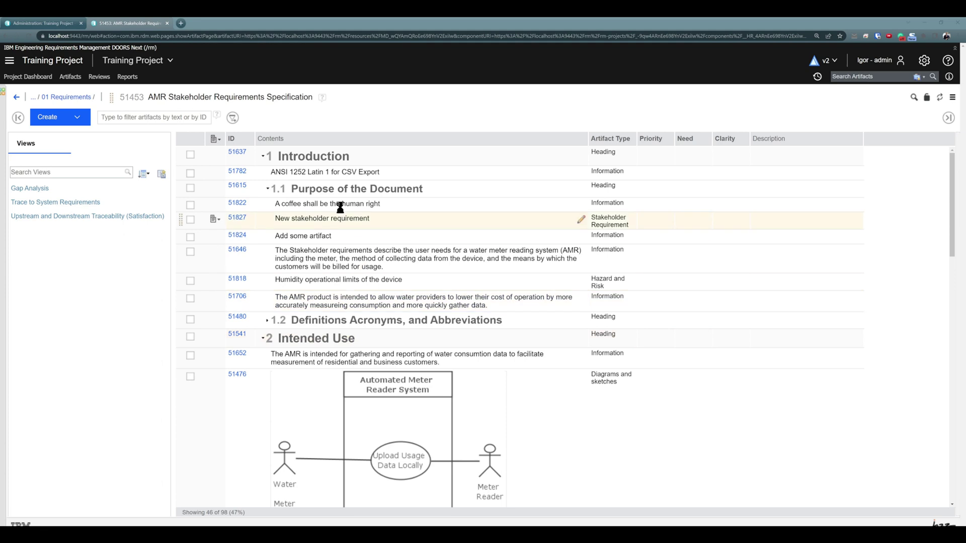
{"action": "left_click", "coordinate": [311, 160]}
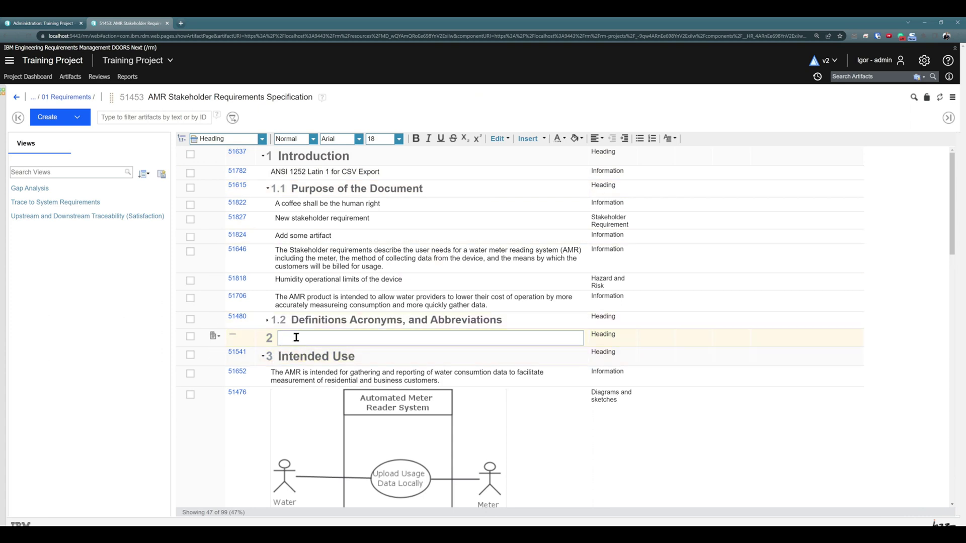
{"action": "type", "text": "New chapter"}
{"action": "left_click", "coordinate": [709, 355]}
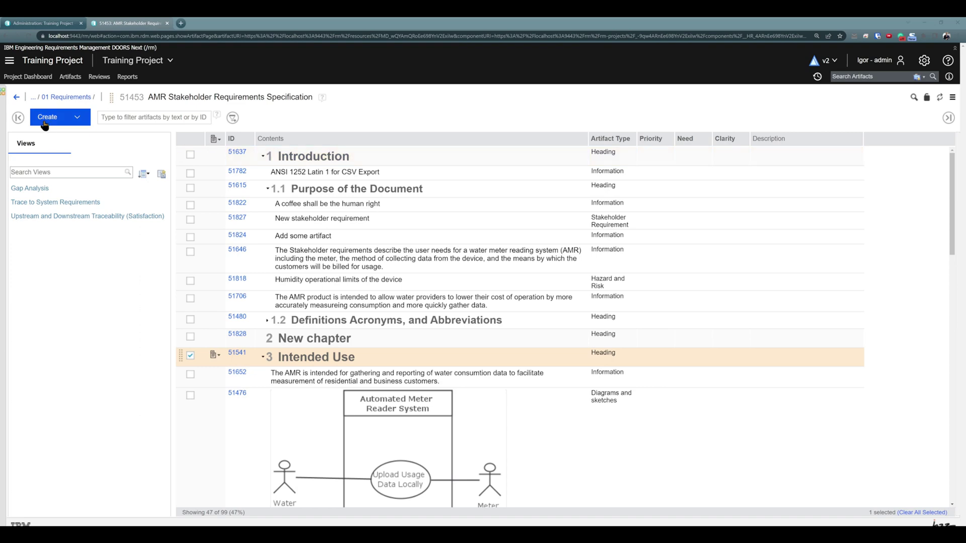
Create another artifact of type Heading in Text format with the content "Another new heading", with Intended Use as the selected artifact
{"action": "left_click", "coordinate": [64, 118]}
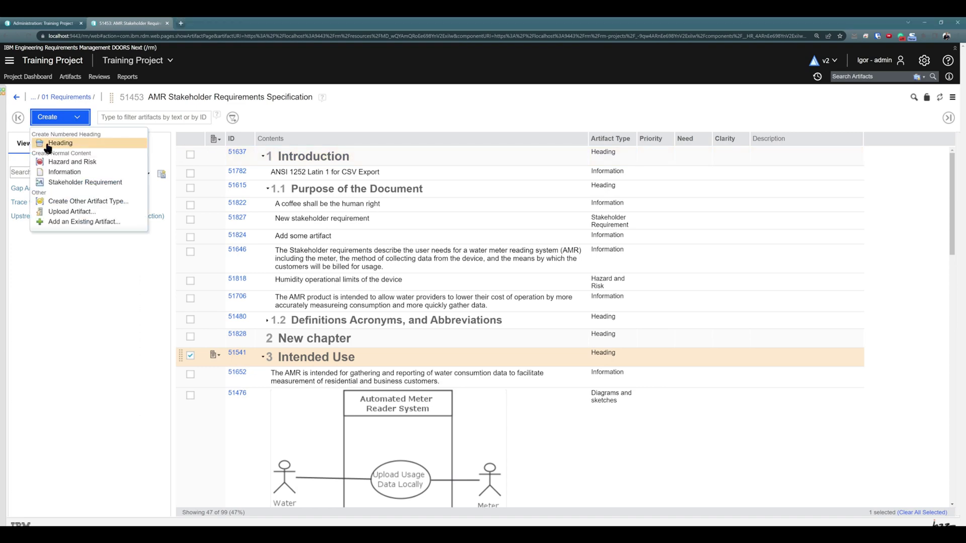
{"action": "left_click", "coordinate": [96, 202]}
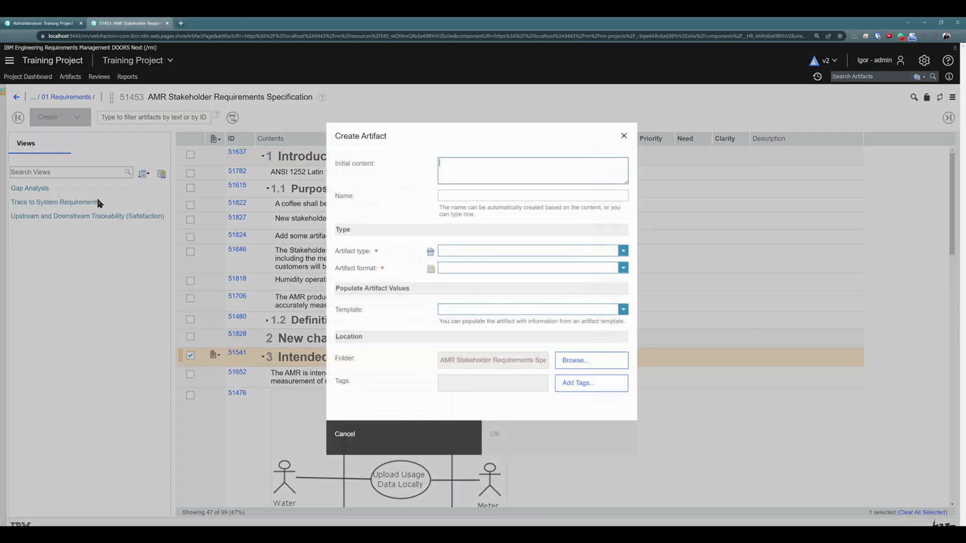
{"action": "left_click", "coordinate": [623, 251]}
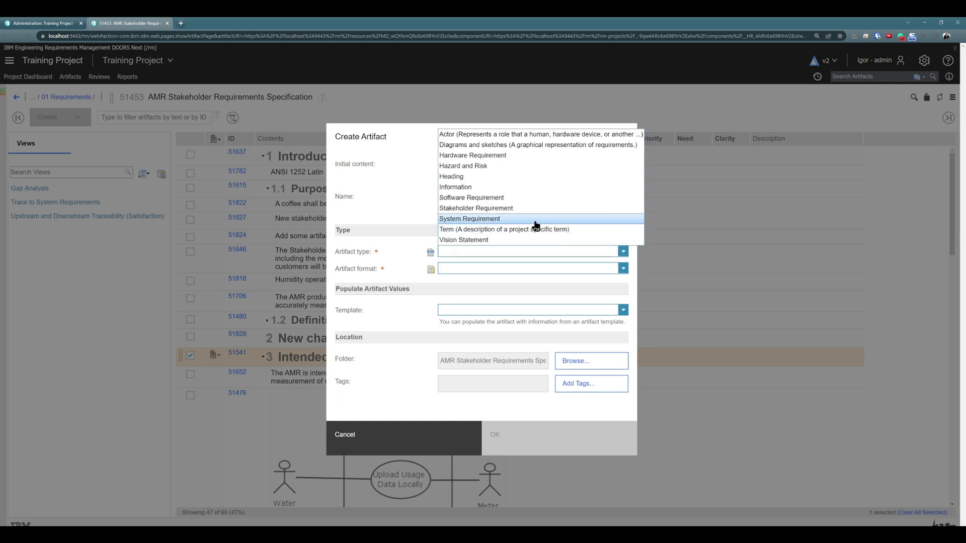
{"action": "left_click", "coordinate": [539, 179]}
{"action": "left_click", "coordinate": [476, 174]}
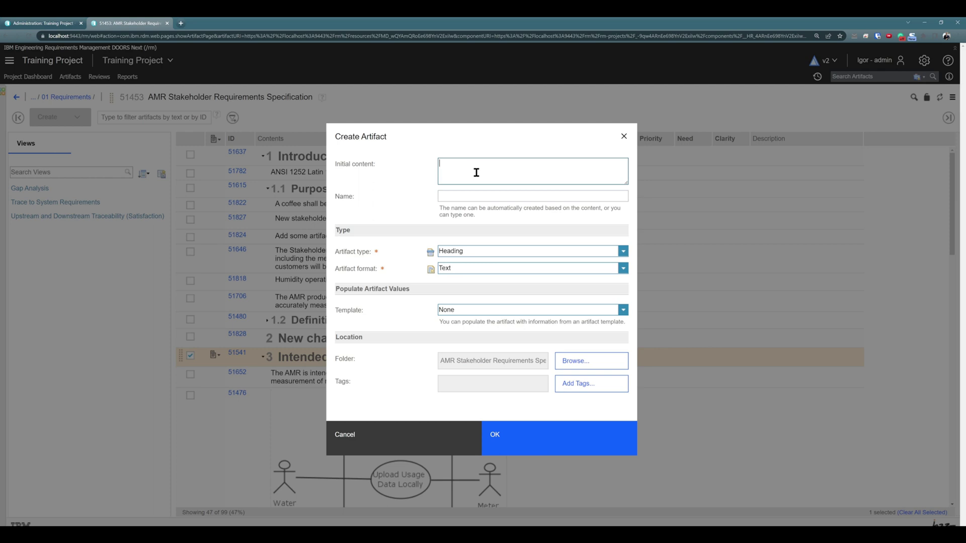
{"action": "type", "text": "Another new heading"}
{"action": "left_click", "coordinate": [526, 446]}
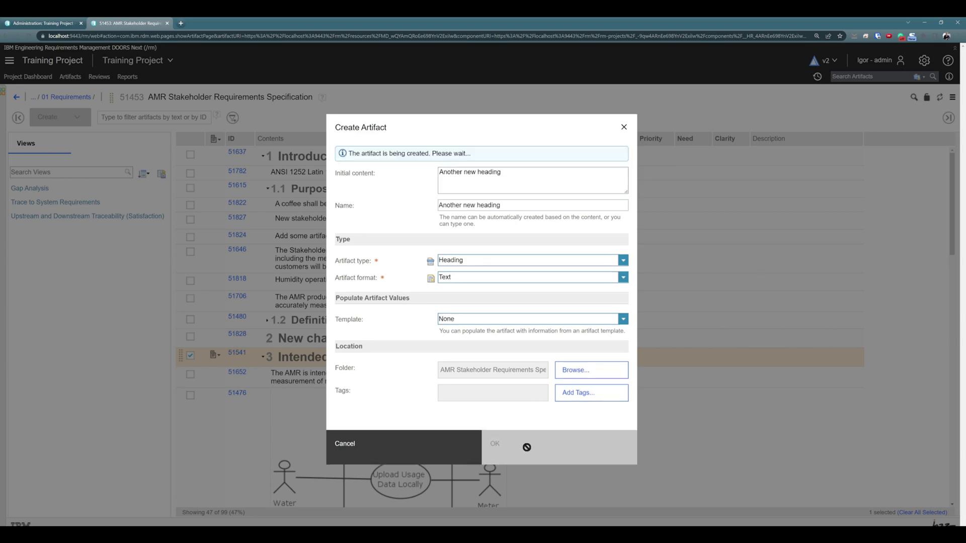
Insert a new artifact reading "New potential heading" directly after "Add some artifact" in section 1.1
{"action": "scroll", "coordinate": [347, 342], "scroll_direction": "up", "scroll_amount": 2}
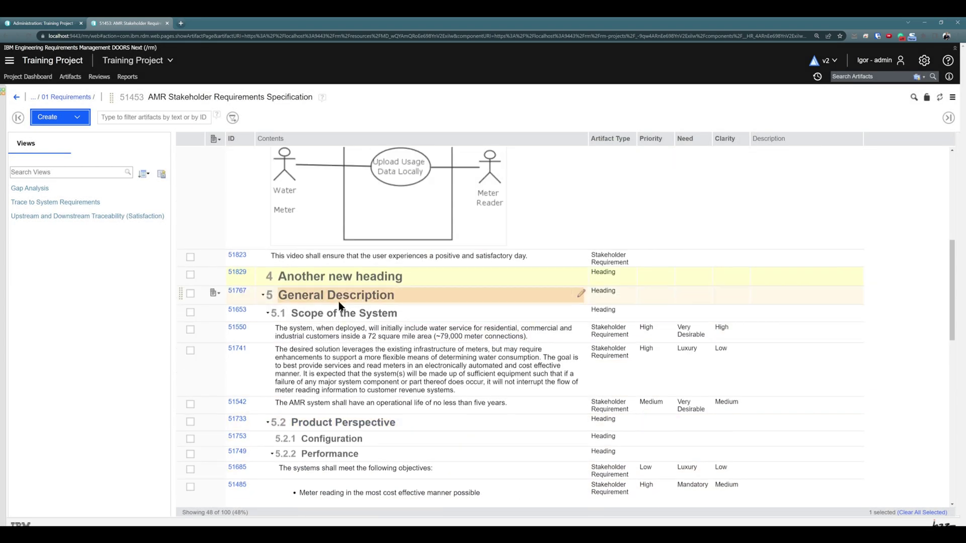
{"action": "scroll", "coordinate": [340, 306], "scroll_direction": "up", "scroll_amount": 1}
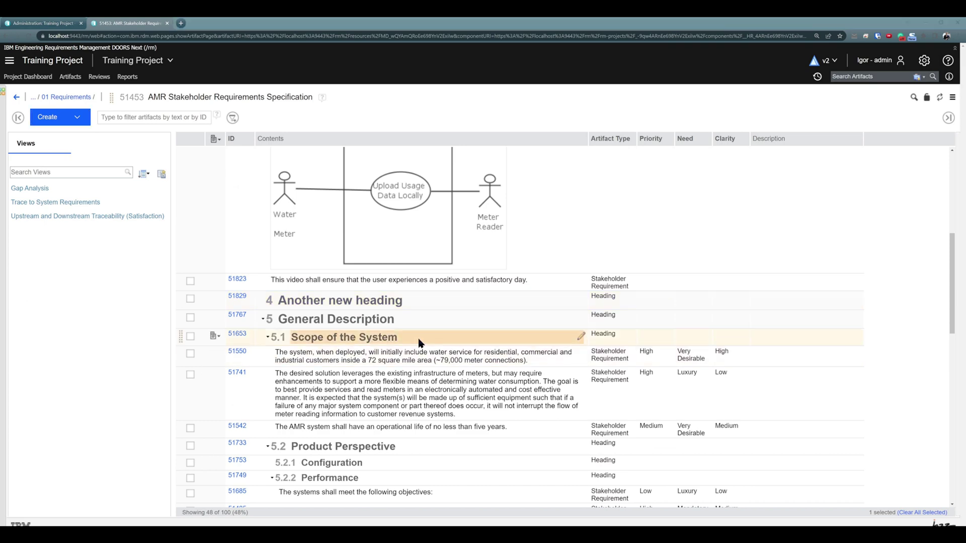
{"action": "scroll", "coordinate": [423, 310], "scroll_direction": "up", "scroll_amount": 5}
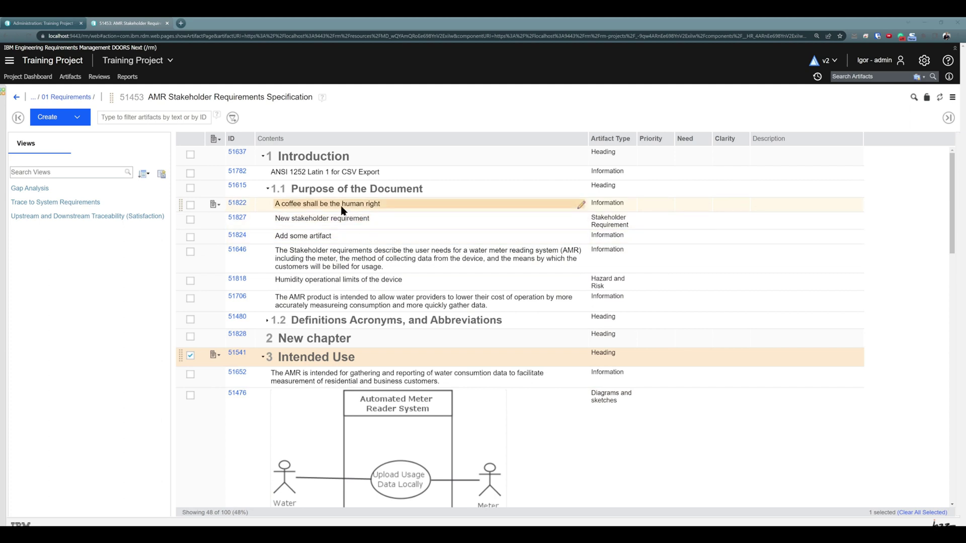
{"action": "left_click", "coordinate": [312, 239]}
{"action": "left_click", "coordinate": [311, 236]}
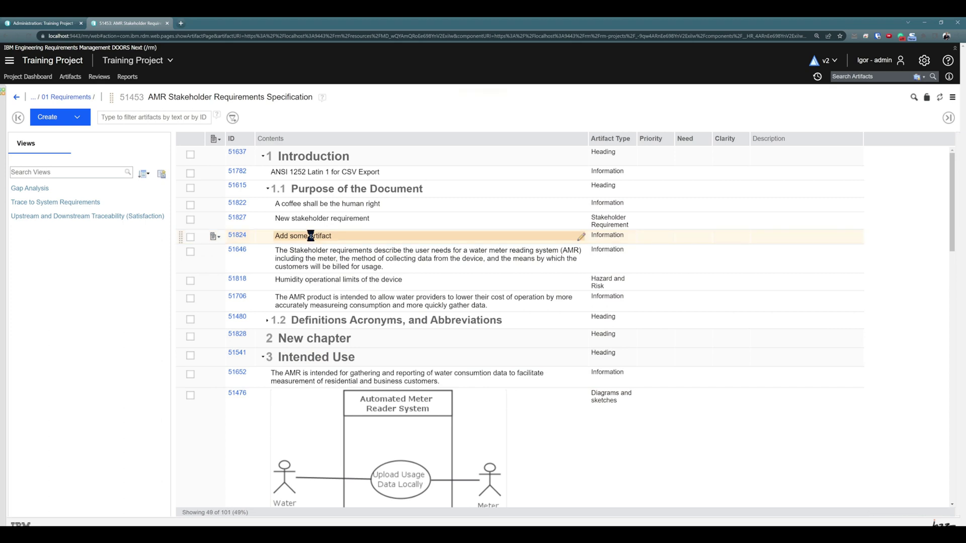
{"action": "key", "text": "Return"}
{"action": "type", "text": "New potential heading"}
{"action": "left_click", "coordinate": [888, 259]}
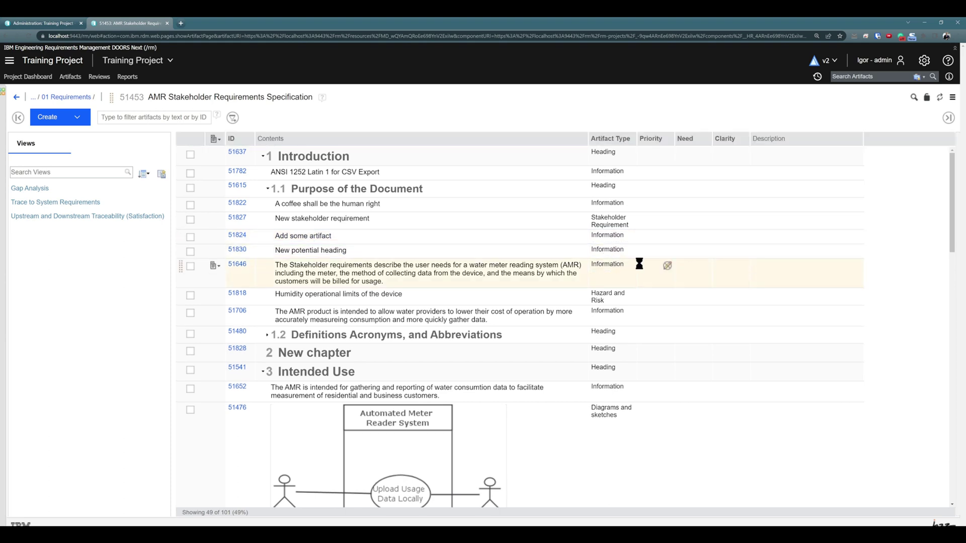
Convert the "New potential heading" artifact into a numbered row of type Heading
{"action": "left_click", "coordinate": [276, 249]}
{"action": "left_click", "coordinate": [214, 254]}
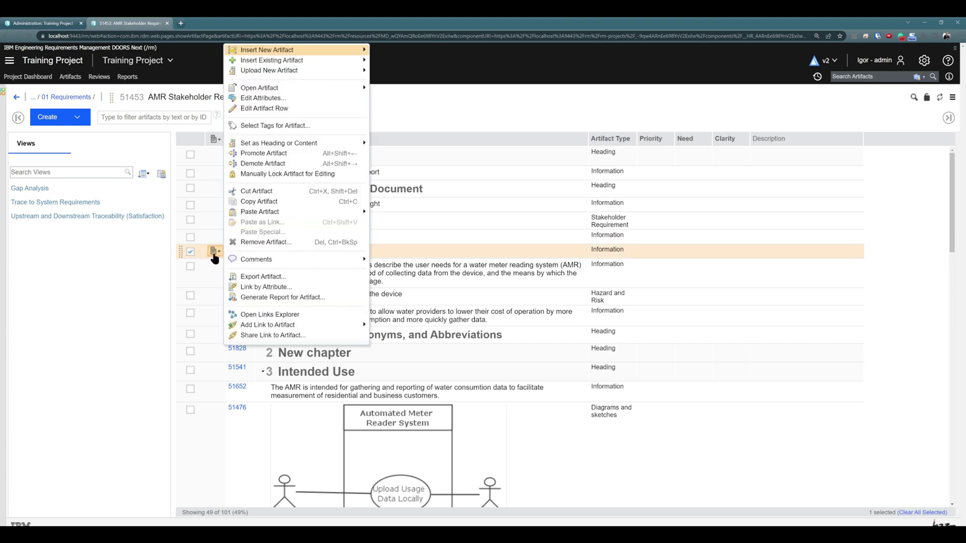
{"action": "left_click", "coordinate": [421, 253]}
{"action": "right_click", "coordinate": [421, 253]}
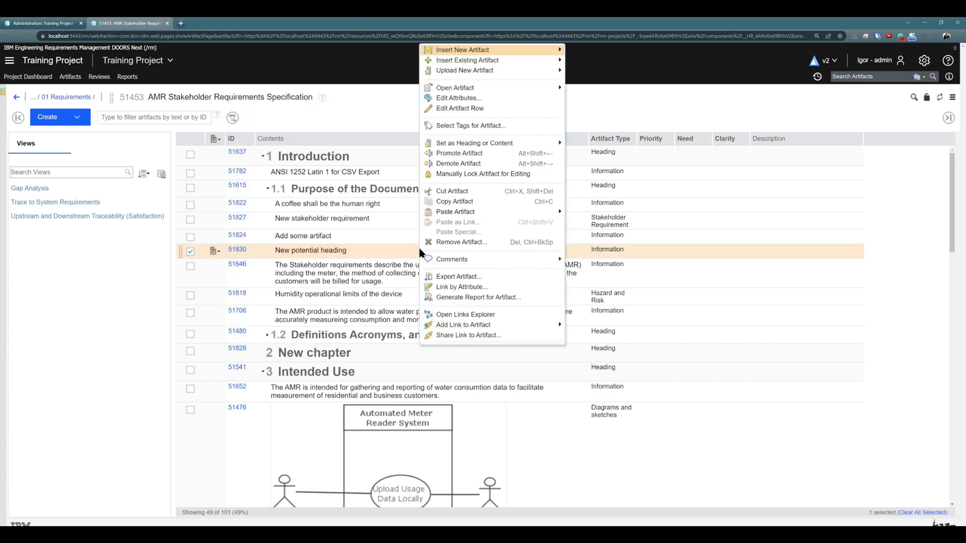
{"action": "right_click", "coordinate": [354, 253]}
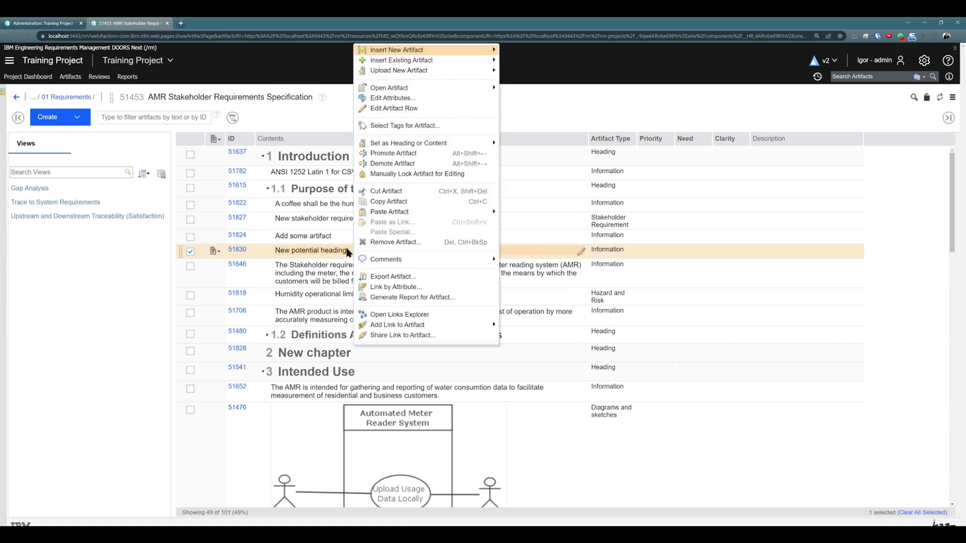
{"action": "left_click", "coordinate": [214, 252]}
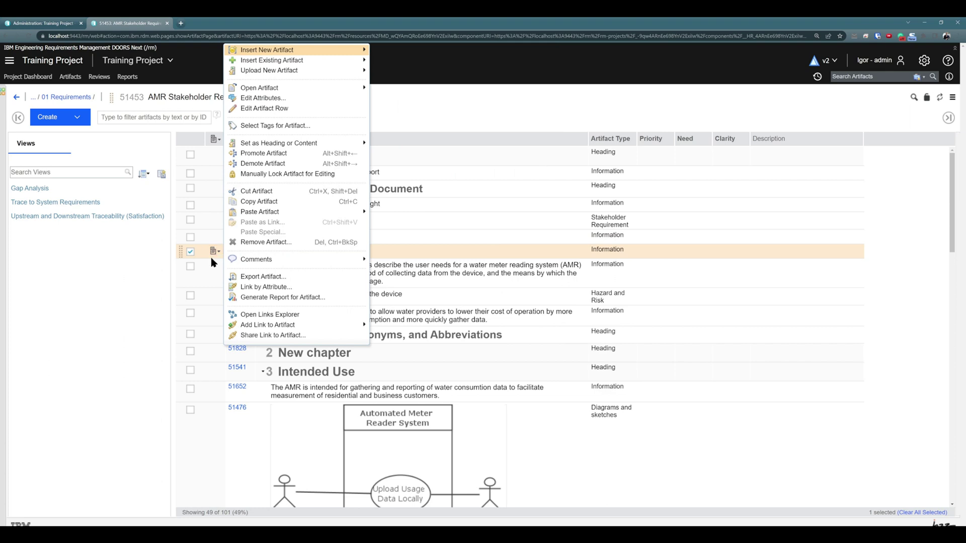
{"action": "mouse_move", "coordinate": [254, 148]}
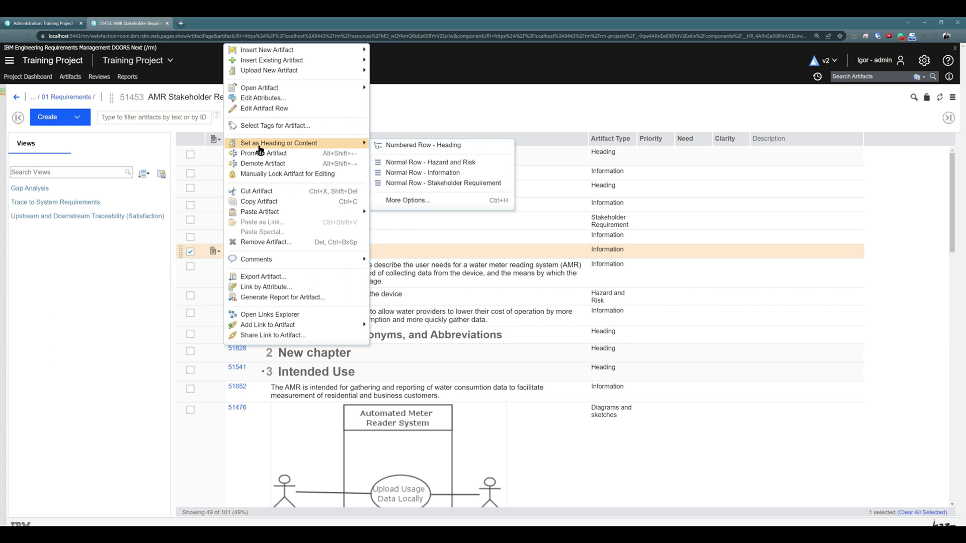
{"action": "left_click", "coordinate": [417, 146]}
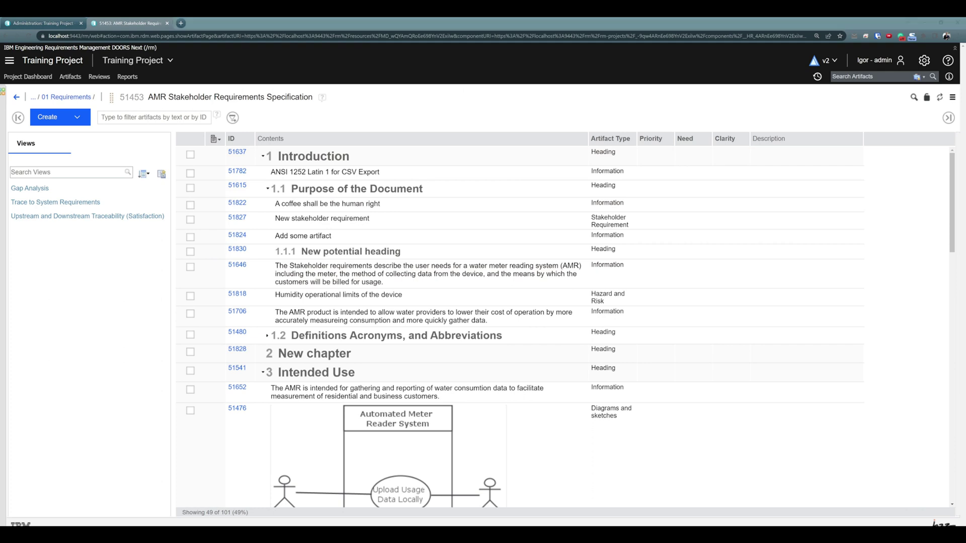
Change "New potential heading" into a normal content row of type Hazard and Risk
{"action": "left_click", "coordinate": [190, 252]}
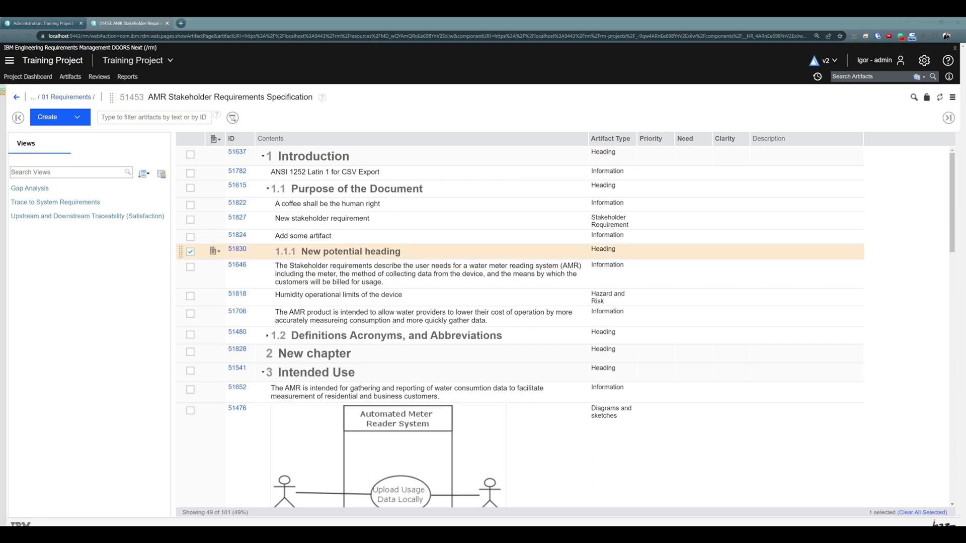
{"action": "left_click", "coordinate": [215, 251]}
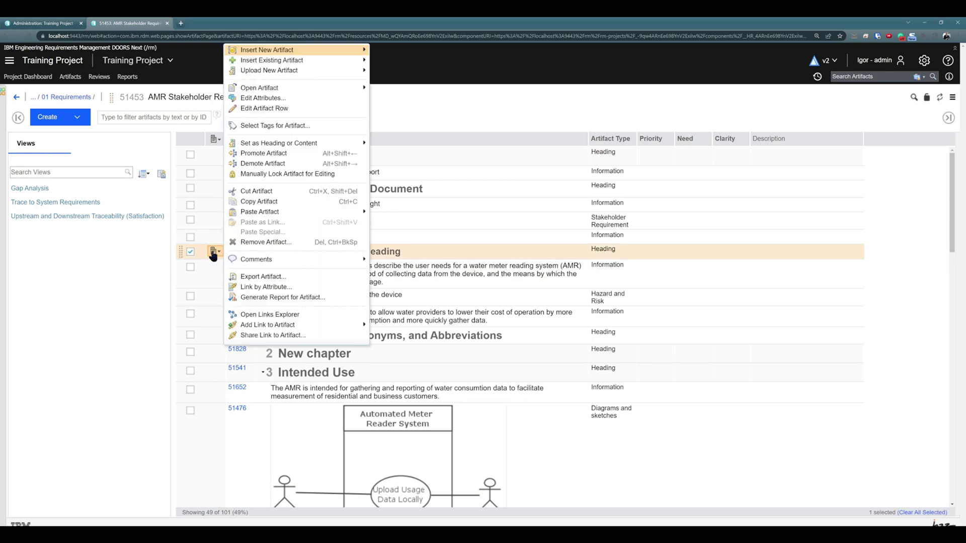
{"action": "mouse_move", "coordinate": [301, 145]}
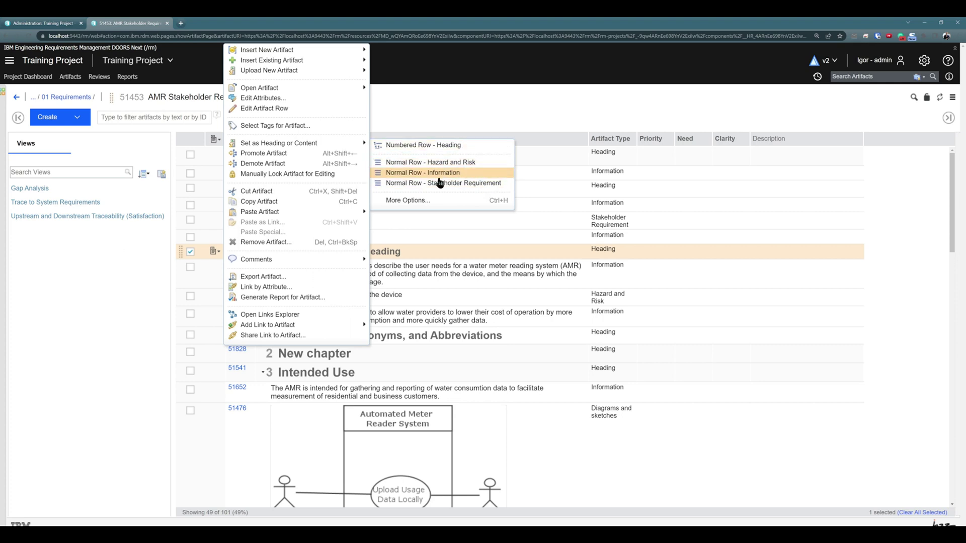
{"action": "left_click", "coordinate": [59, 123]}
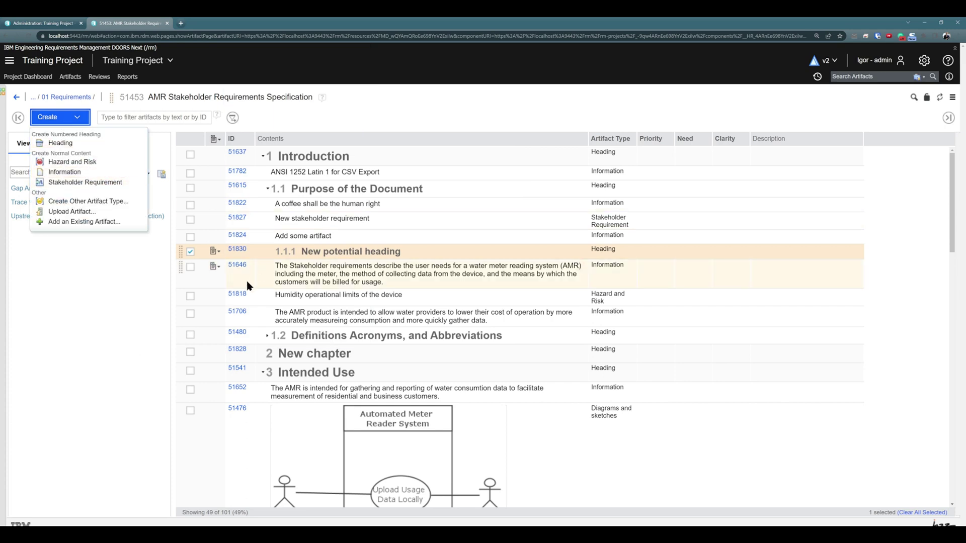
{"action": "left_click", "coordinate": [214, 251]}
{"action": "left_click", "coordinate": [215, 251]}
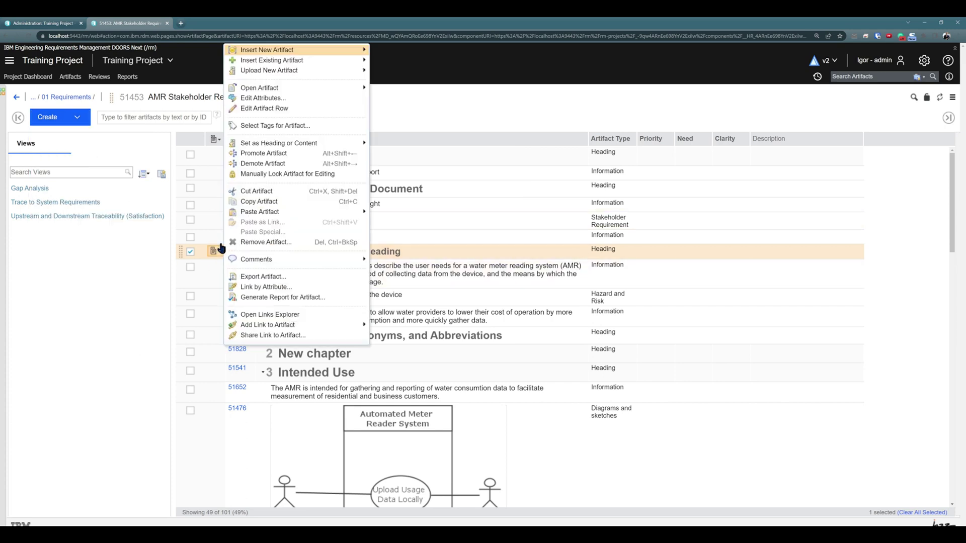
{"action": "mouse_move", "coordinate": [345, 147]}
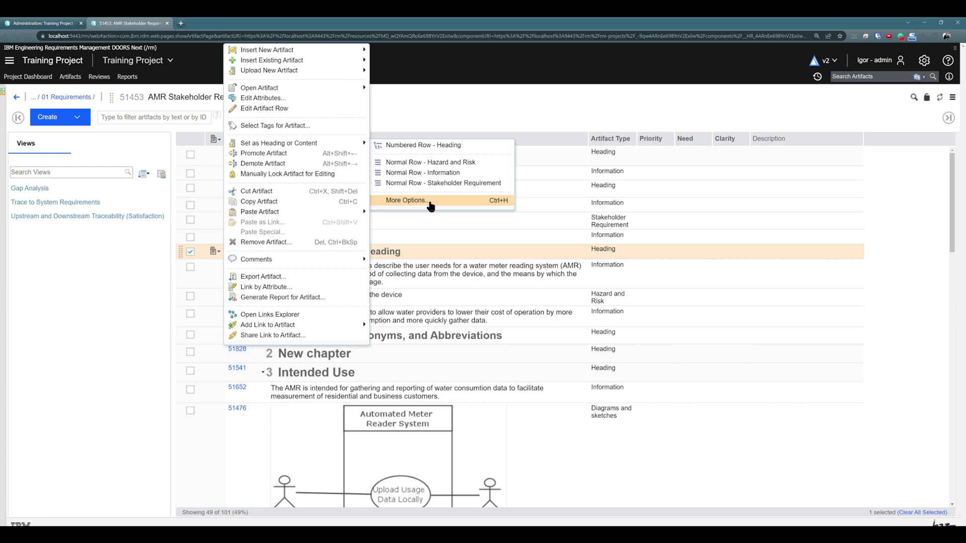
{"action": "left_click", "coordinate": [467, 163]}
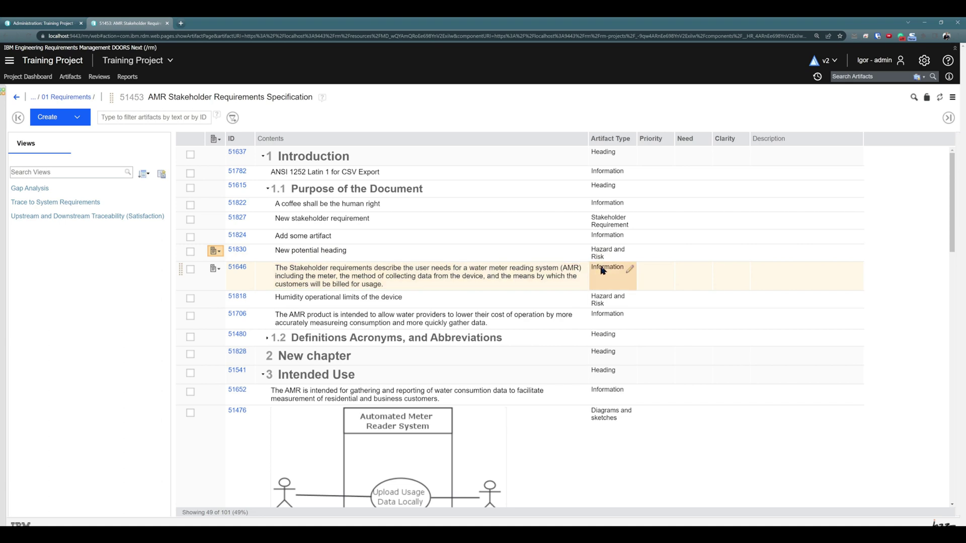
{"action": "left_click", "coordinate": [215, 250]}
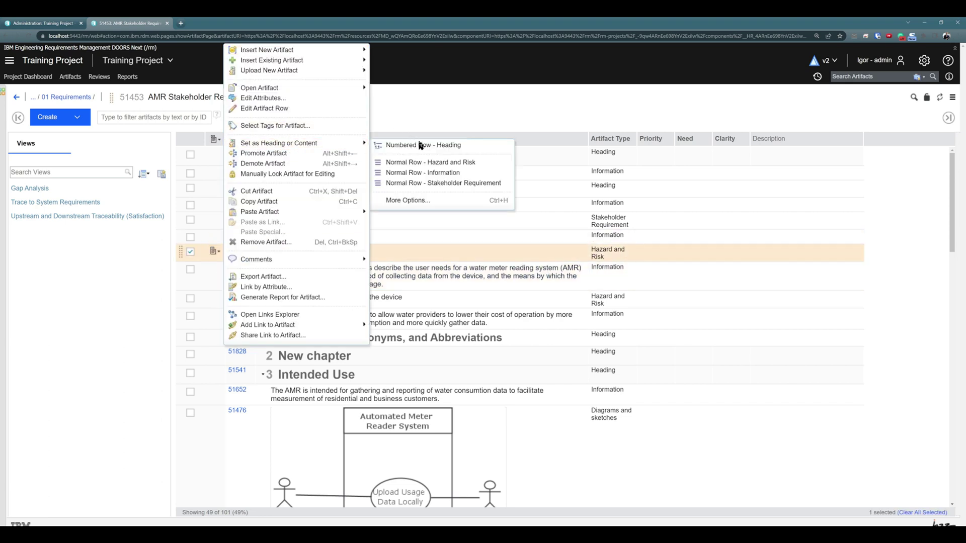
{"action": "left_click", "coordinate": [760, 226]}
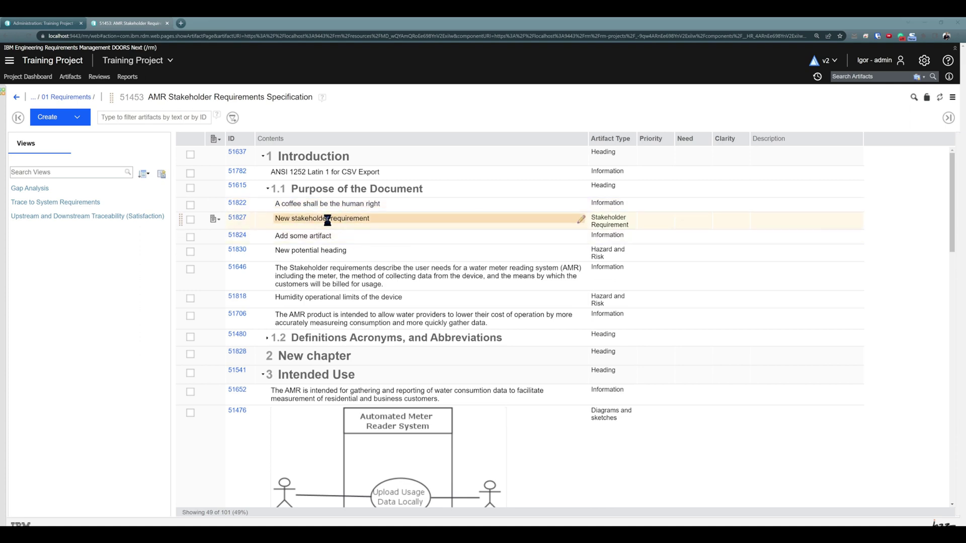
Insert a new Stakeholder Requirement reading "New artifact before" directly before "New stakeholder requirement" in section 1.1
{"action": "right_click", "coordinate": [396, 221]}
{"action": "mouse_move", "coordinate": [429, 232]}
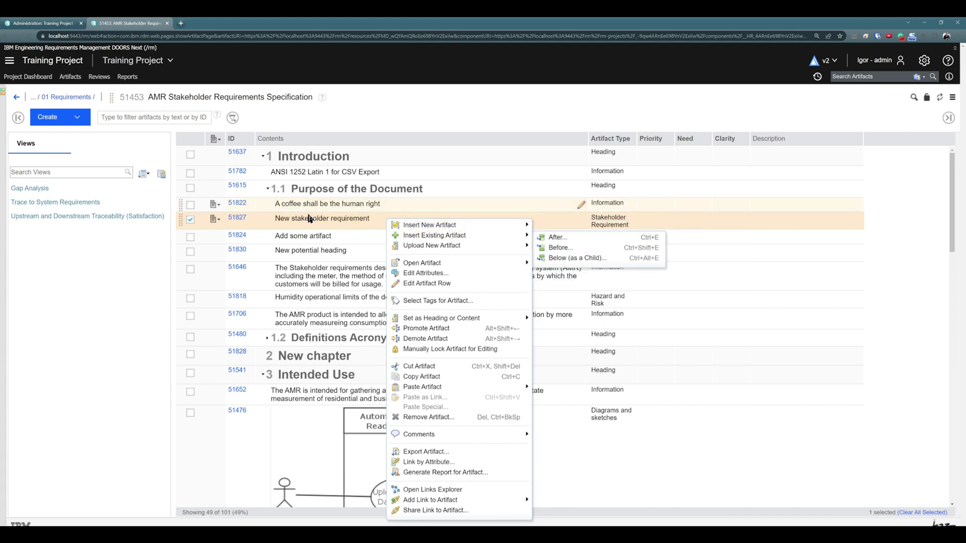
{"action": "mouse_move", "coordinate": [508, 226]}
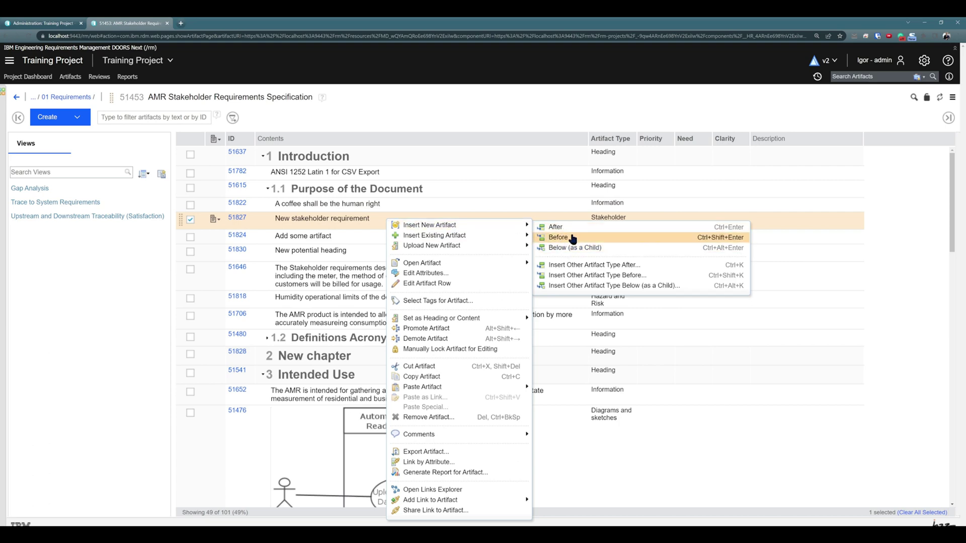
{"action": "left_click", "coordinate": [572, 238]}
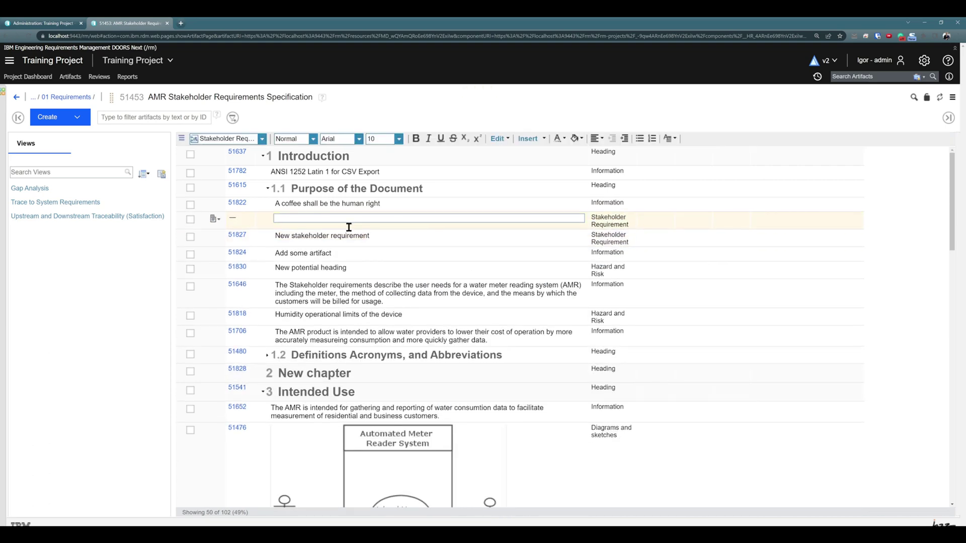
{"action": "type", "text": "New artifact before"}
{"action": "left_click", "coordinate": [361, 235]}
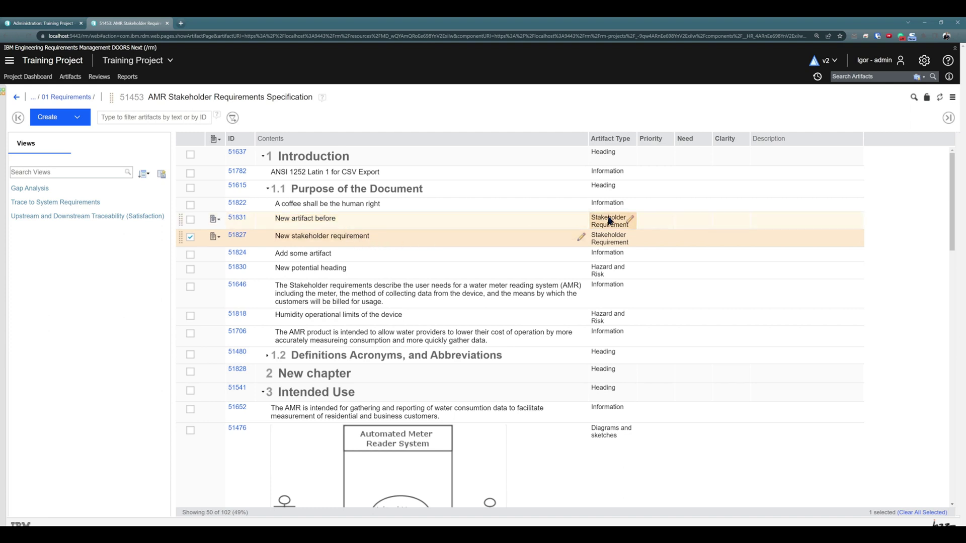
Insert a new Stakeholder Requirement reading "New artifact AFTER" directly after "New stakeholder requirement"
{"action": "right_click", "coordinate": [365, 235]}
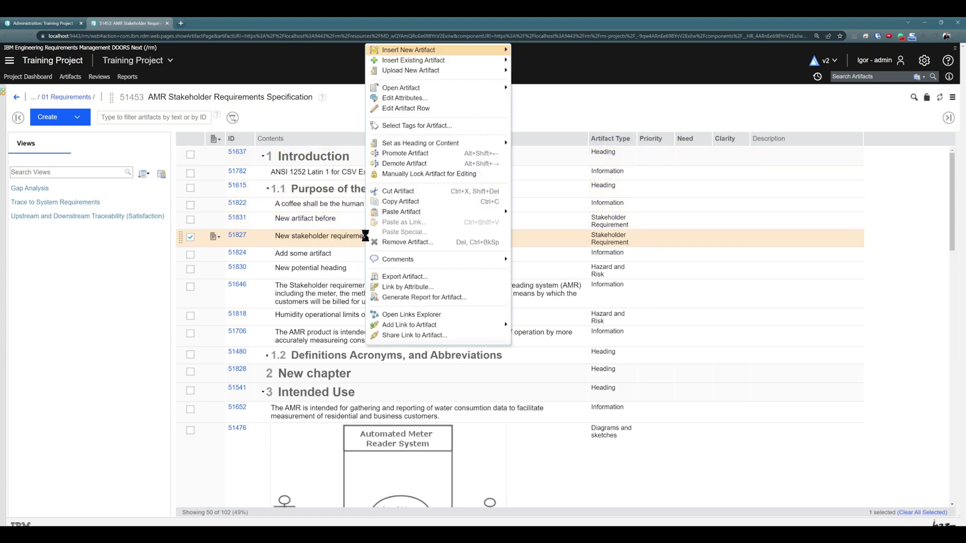
{"action": "mouse_move", "coordinate": [414, 51]}
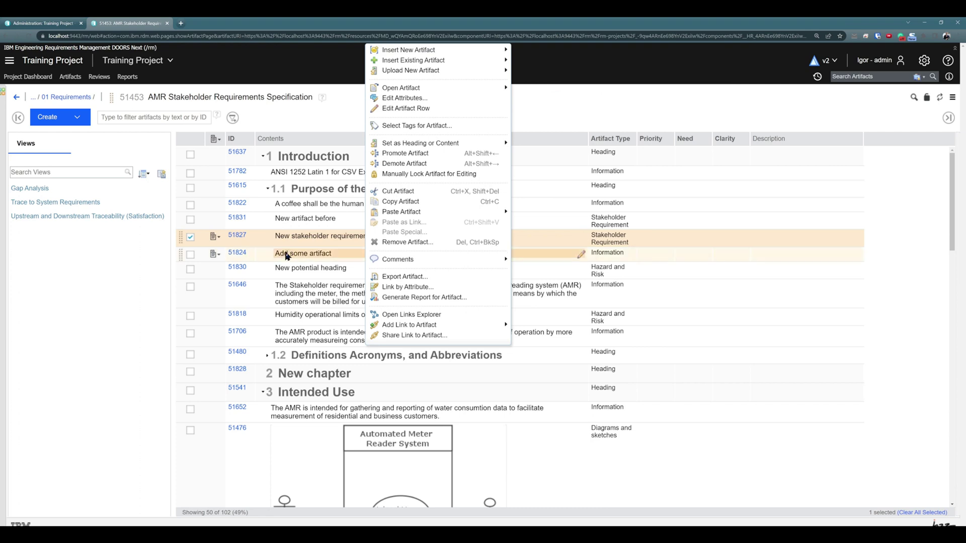
{"action": "mouse_move", "coordinate": [460, 54]}
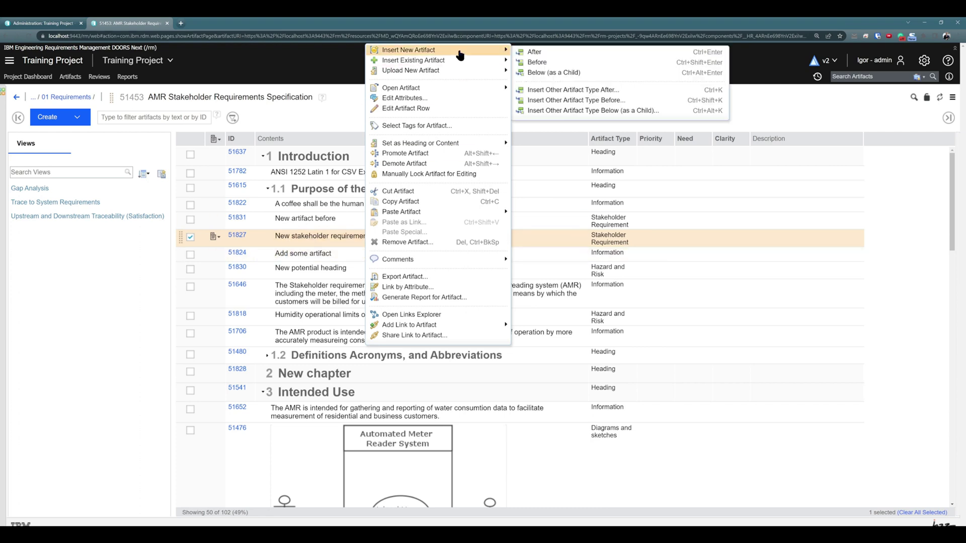
{"action": "left_click", "coordinate": [534, 52]}
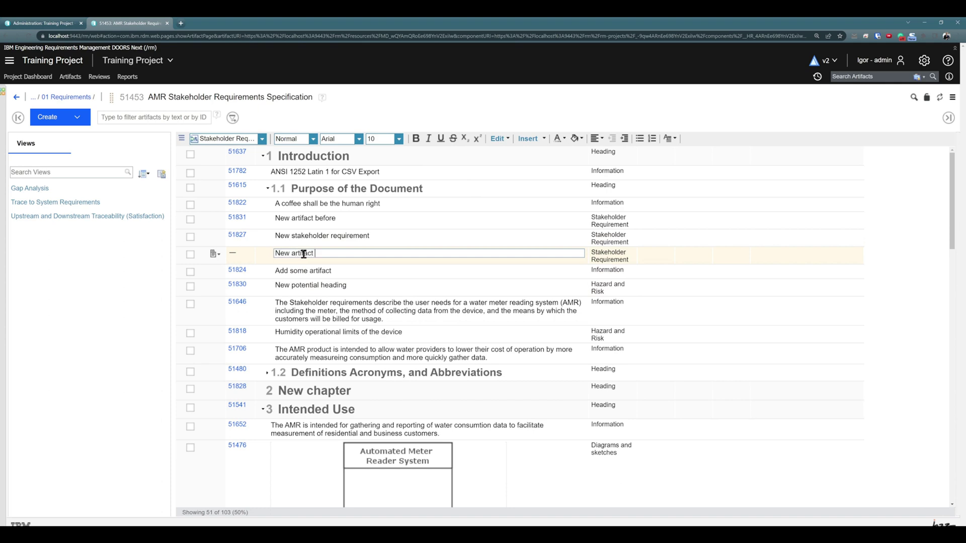
{"action": "left_click", "coordinate": [432, 294]}
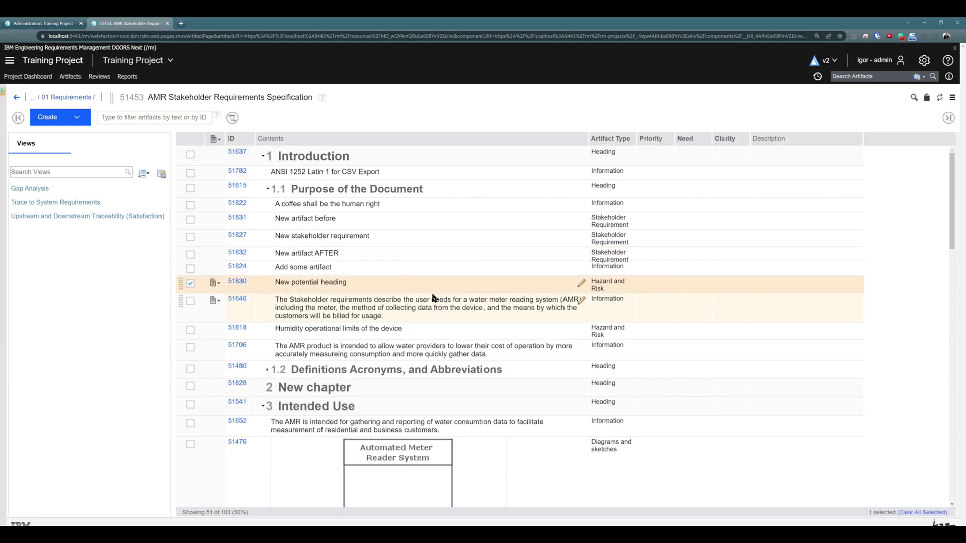
Insert a new artifact reading "New artifact as a child" below "New stakeholder requirement" as its child
{"action": "left_click", "coordinate": [347, 240]}
{"action": "right_click", "coordinate": [348, 242]}
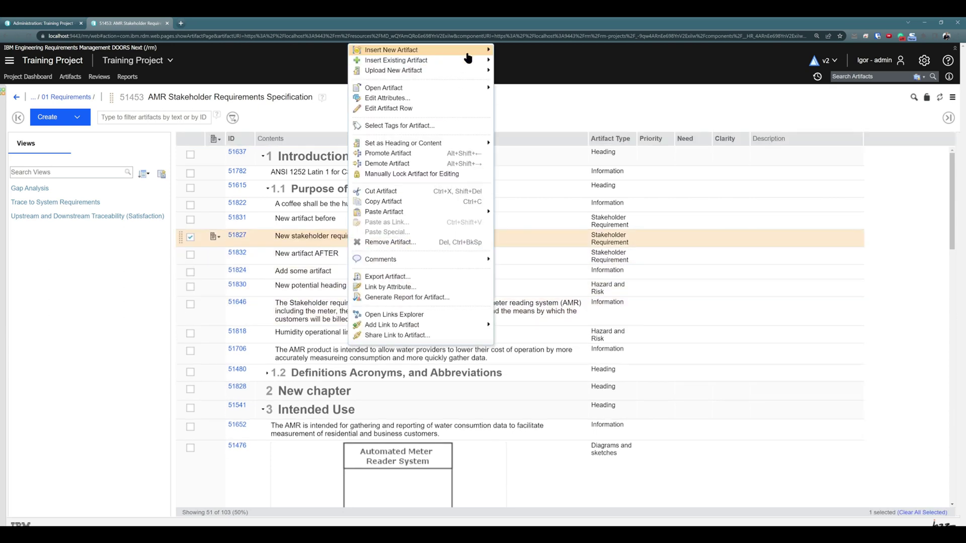
{"action": "mouse_move", "coordinate": [467, 54]}
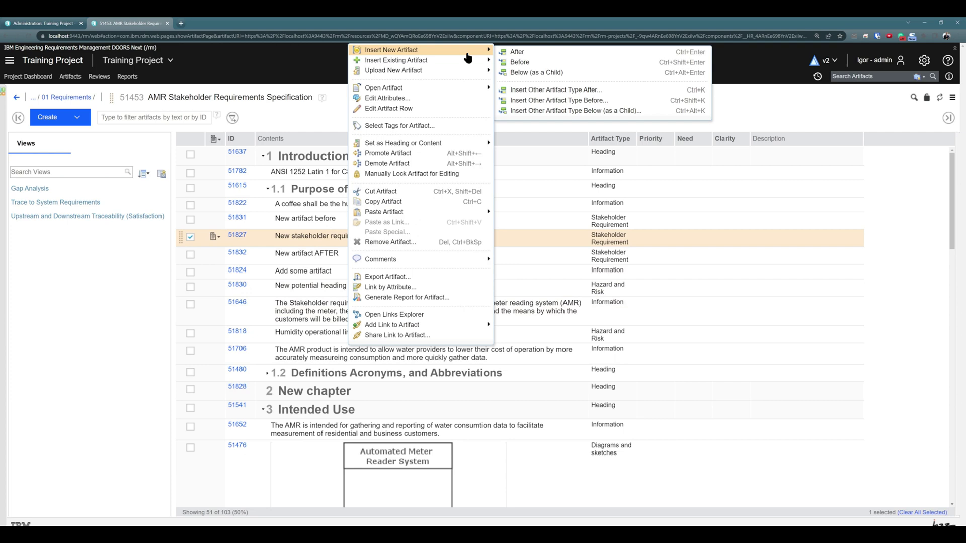
{"action": "left_click", "coordinate": [541, 73]}
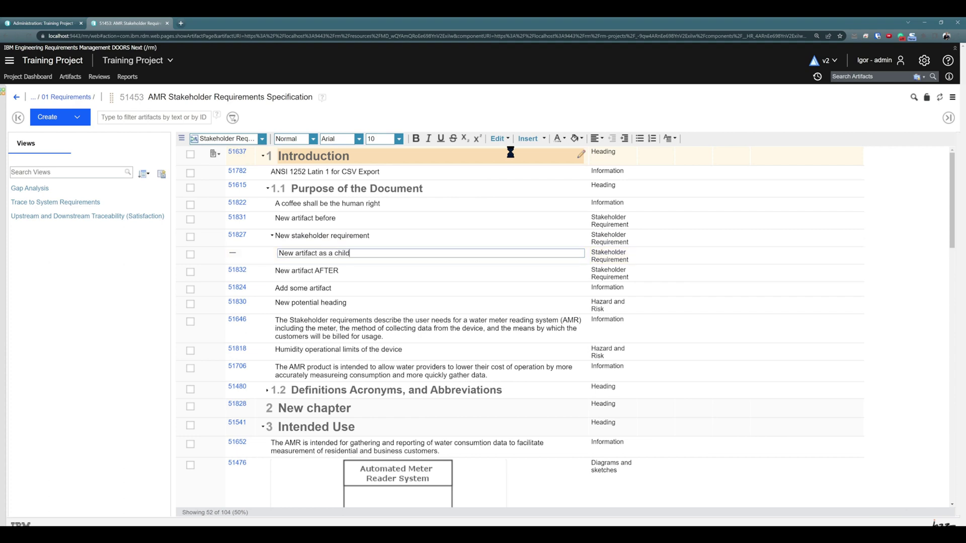
{"action": "left_click", "coordinate": [450, 300]}
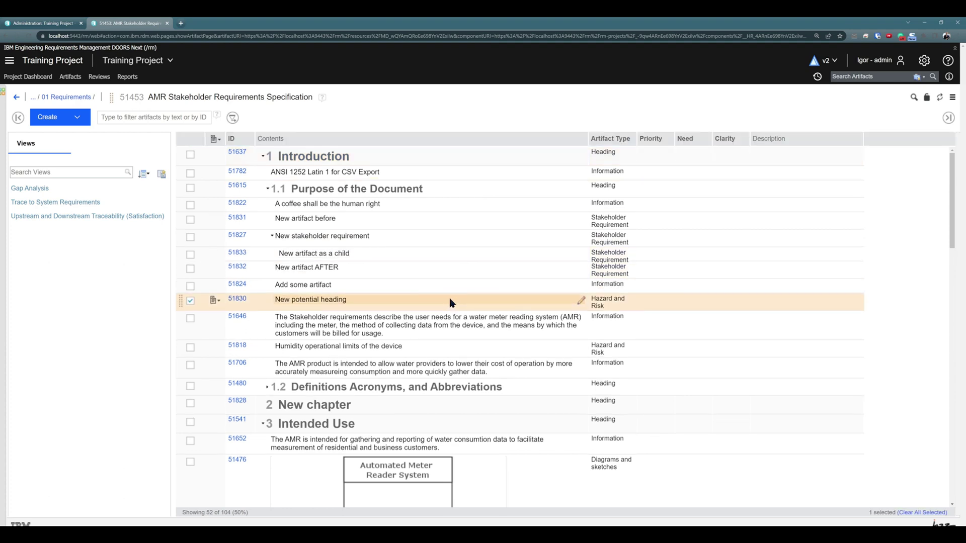
Collapse and expand "New stakeholder requirement" to examine its child hierarchy, then select "A coffee shall be the human right"
{"action": "left_click", "coordinate": [273, 238]}
{"action": "left_click", "coordinate": [273, 238]}
{"action": "left_click", "coordinate": [273, 237]}
{"action": "left_click", "coordinate": [273, 237]}
{"action": "left_click", "coordinate": [272, 237]}
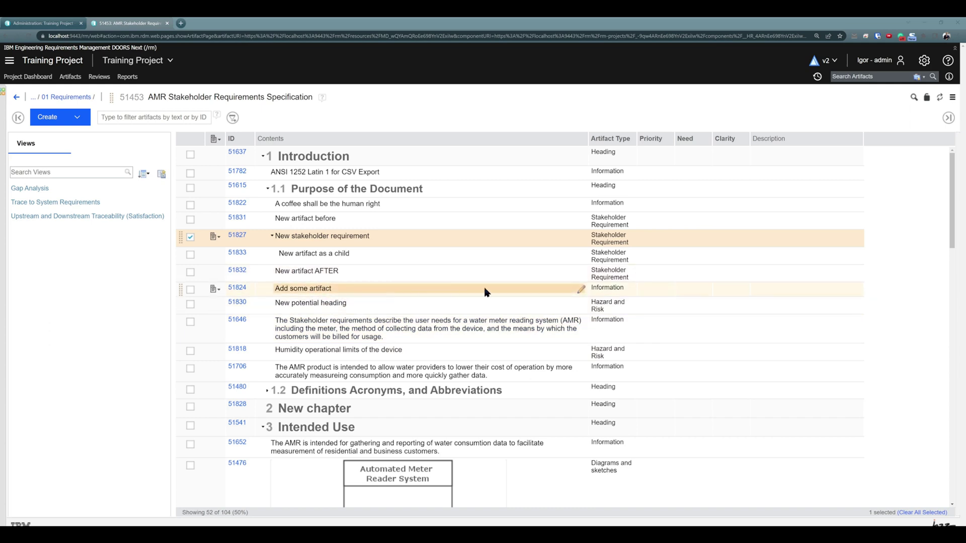
{"action": "left_click", "coordinate": [315, 208]}
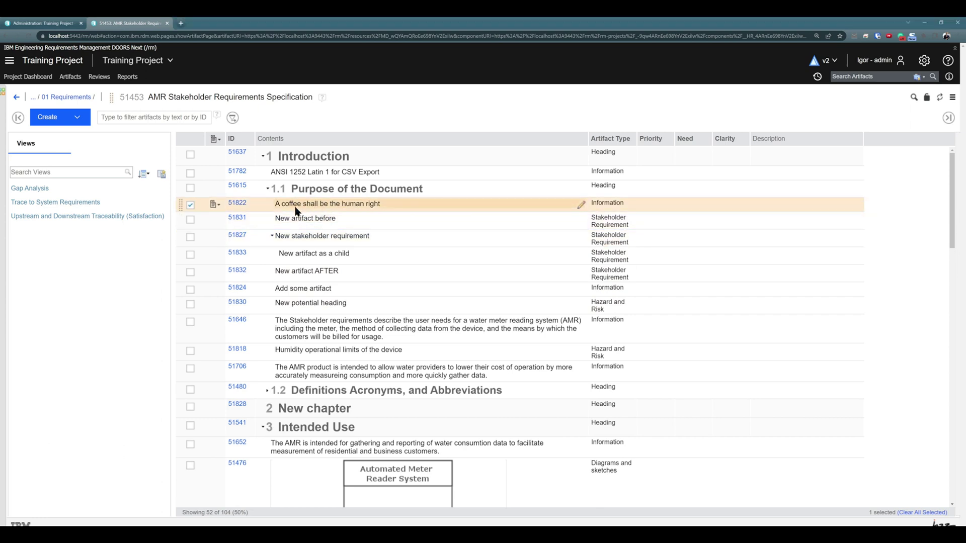
Insert a new Hazard and Risk artifact reading "Another artifact type after" directly after "A coffee shall be the human right"
{"action": "right_click", "coordinate": [297, 209]}
{"action": "mouse_move", "coordinate": [351, 211]}
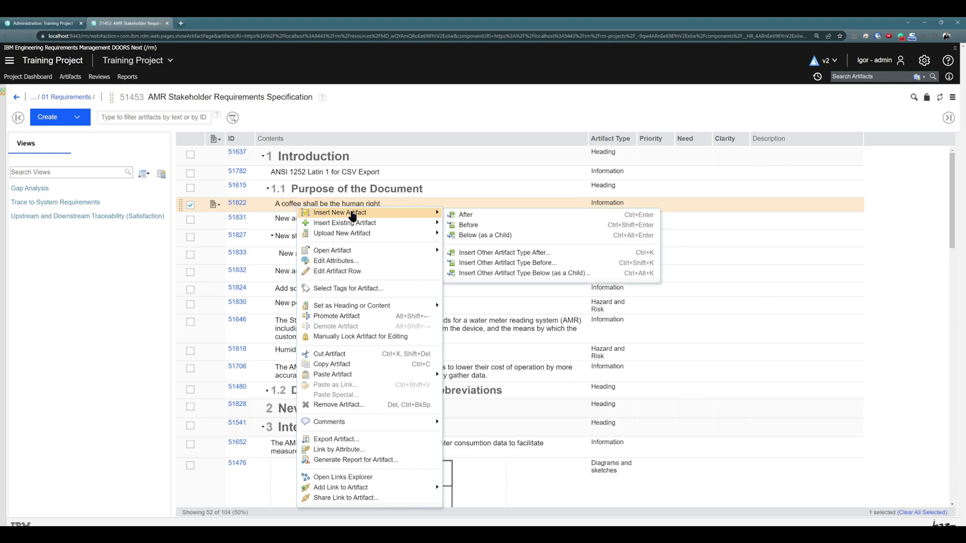
{"action": "left_click", "coordinate": [523, 258]}
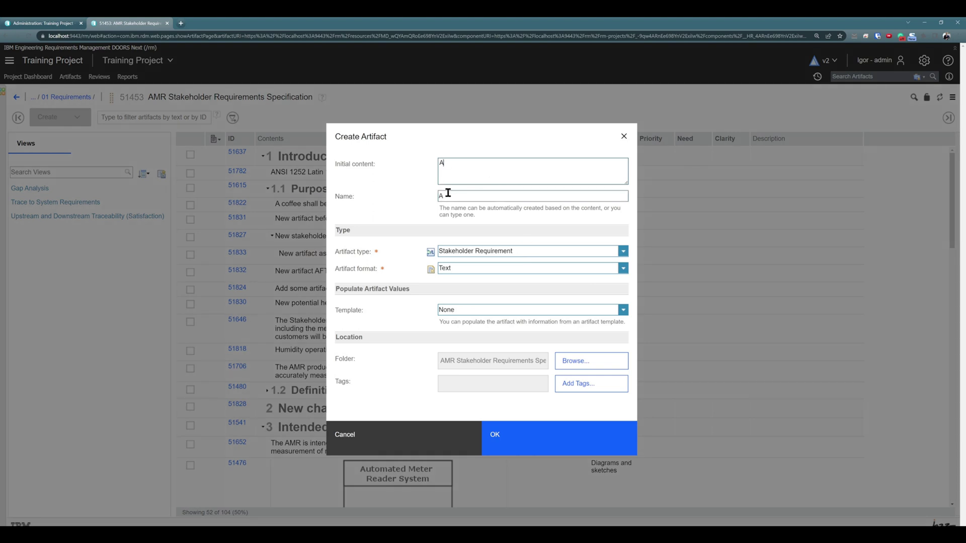
{"action": "type", "text": "Another artifact type after"}
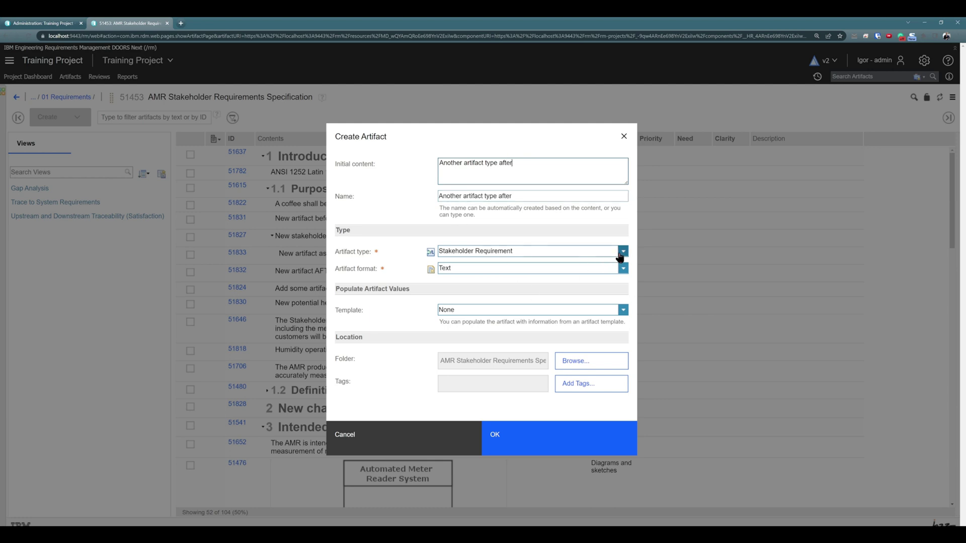
{"action": "left_click", "coordinate": [623, 251]}
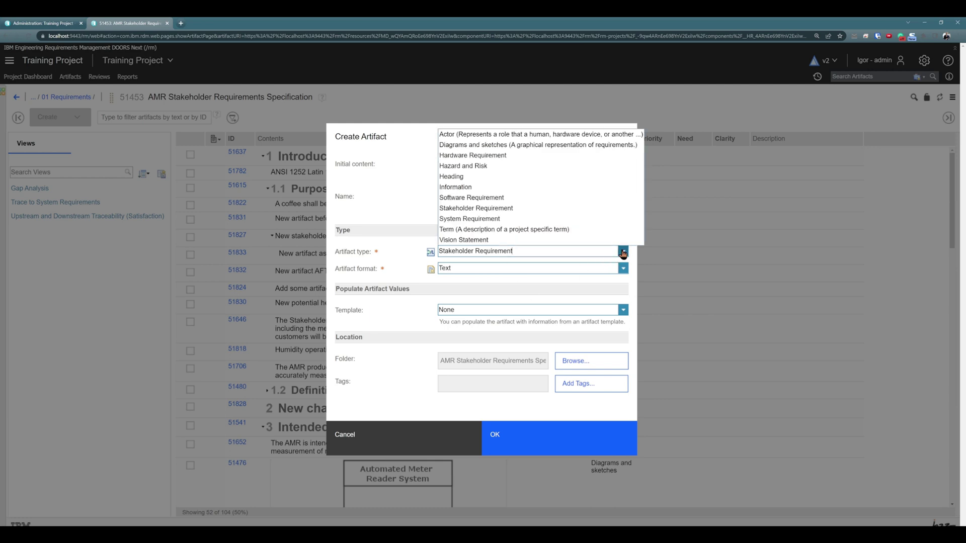
{"action": "left_click", "coordinate": [480, 166]}
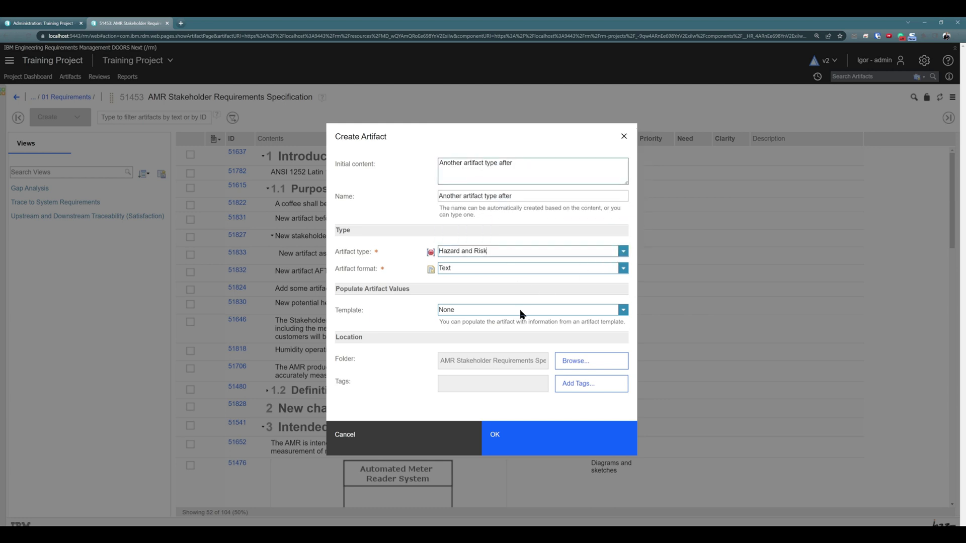
{"action": "left_click", "coordinate": [527, 454]}
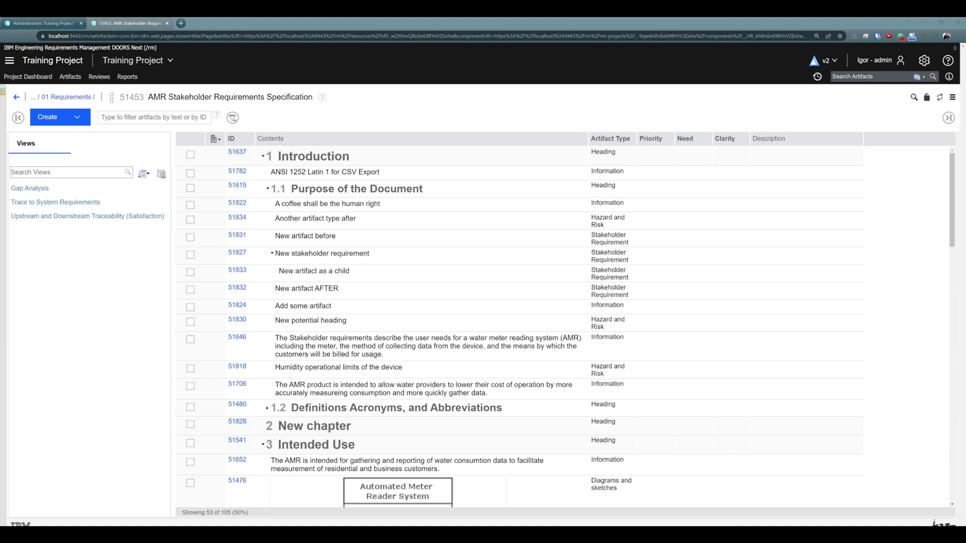
{"action": "right_click", "coordinate": [339, 209]}
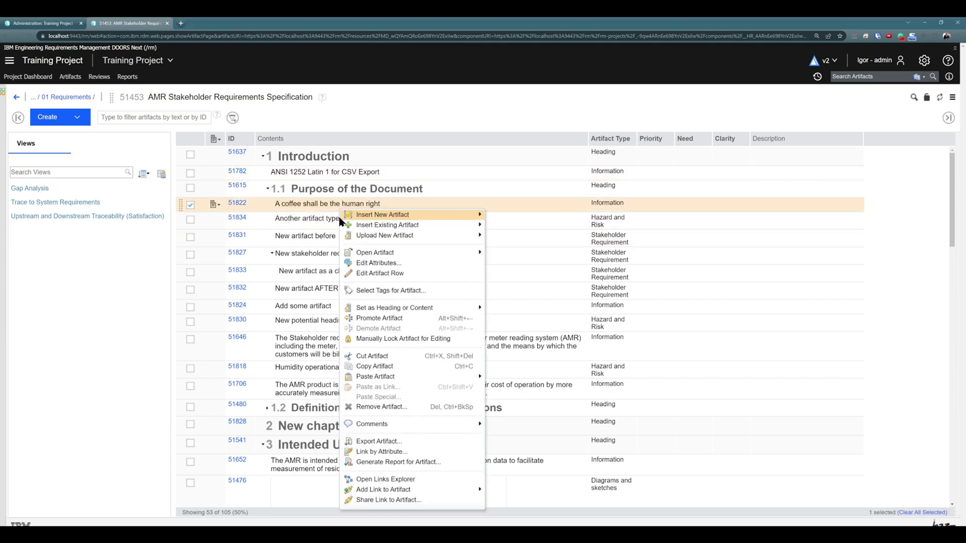
{"action": "mouse_move", "coordinate": [367, 230]}
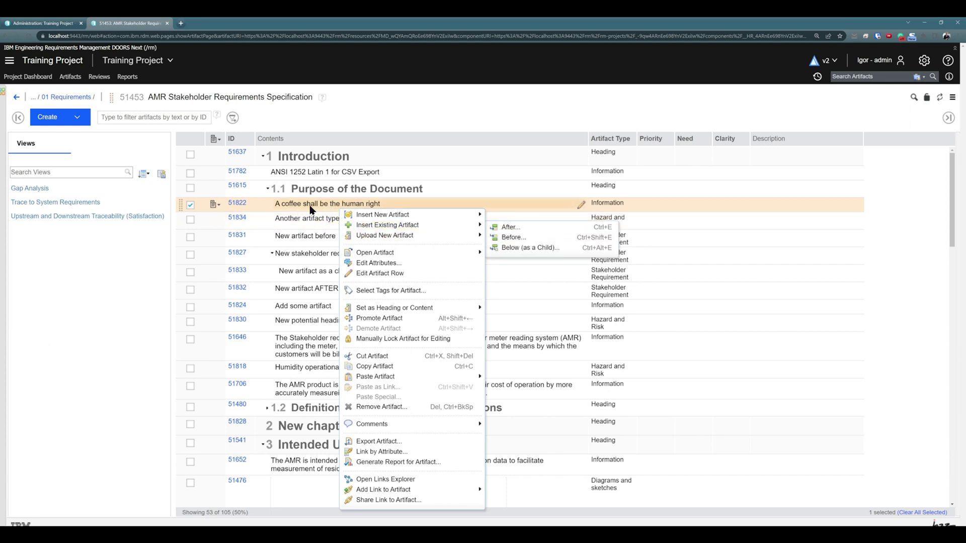
{"action": "left_click", "coordinate": [287, 218]}
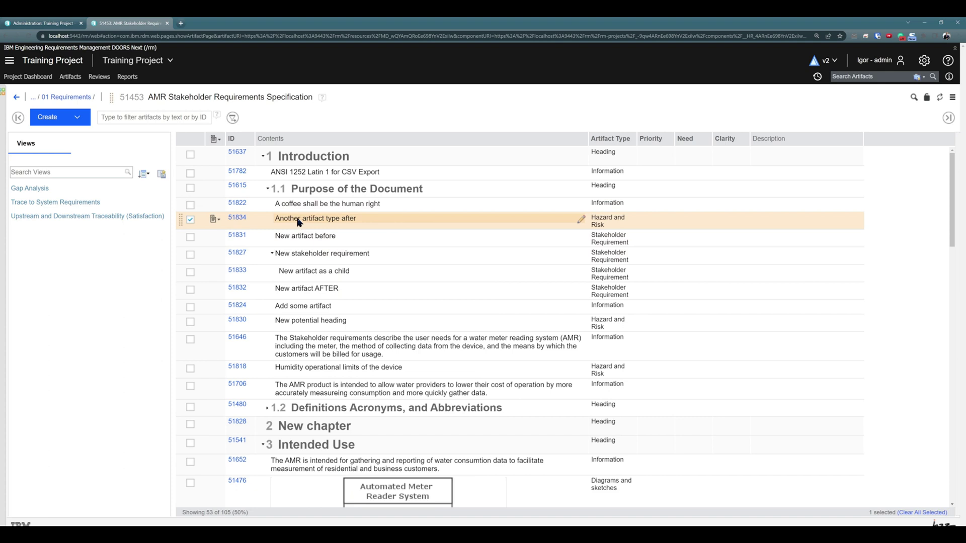
{"action": "left_click", "coordinate": [307, 205]}
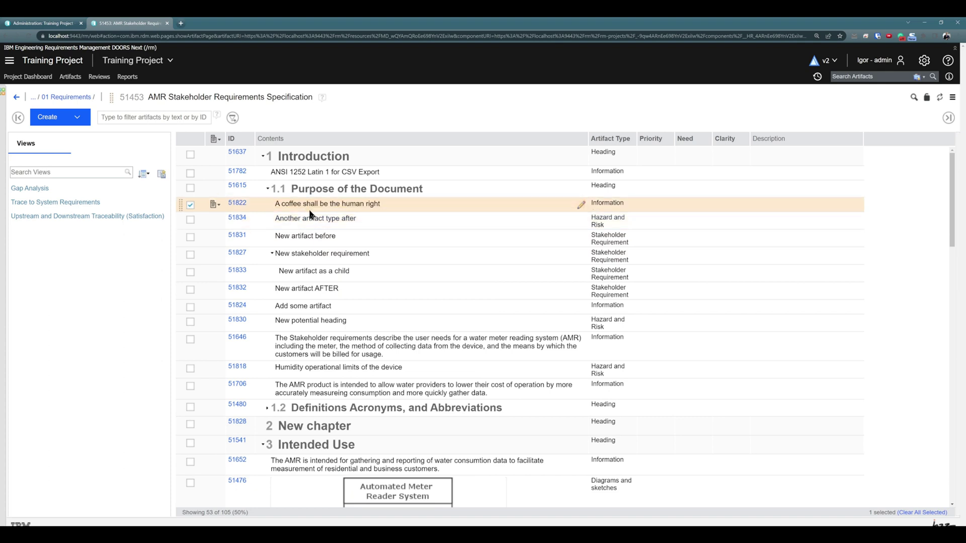
Insert the existing artifact "Leashed Pets" from the AMR Hazards and Risks folder under Base Artifacts, 01 Requirements, directly before "Another artifact type after"
{"action": "left_click", "coordinate": [347, 221]}
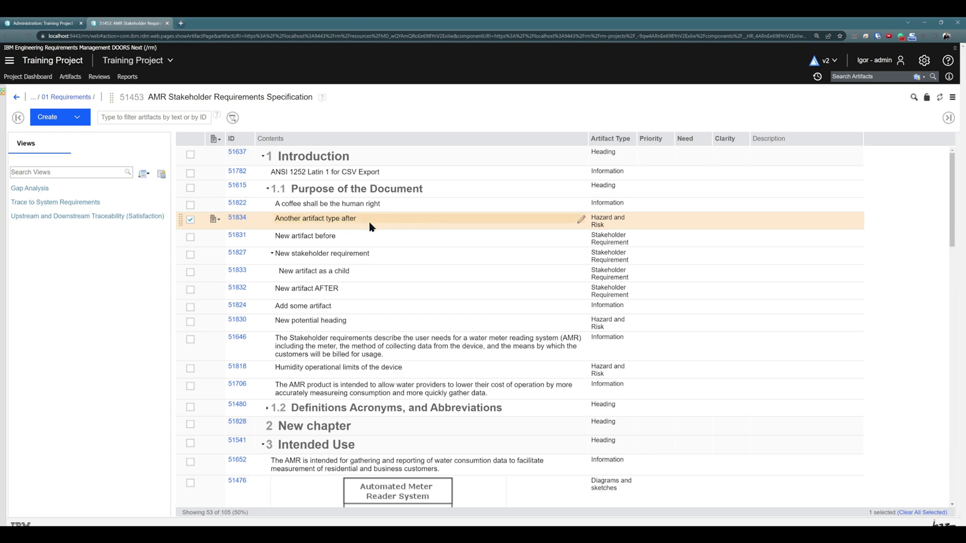
{"action": "right_click", "coordinate": [379, 222]}
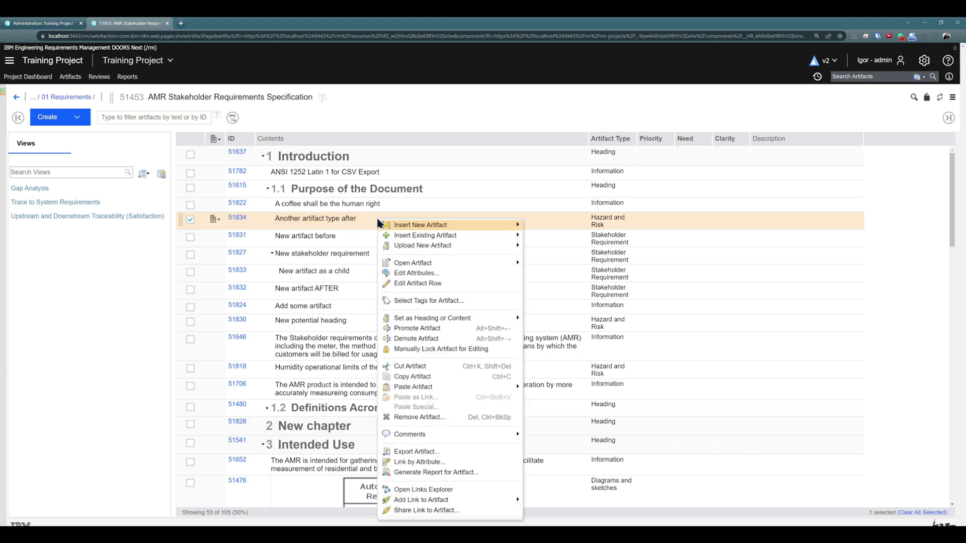
{"action": "mouse_move", "coordinate": [437, 237]}
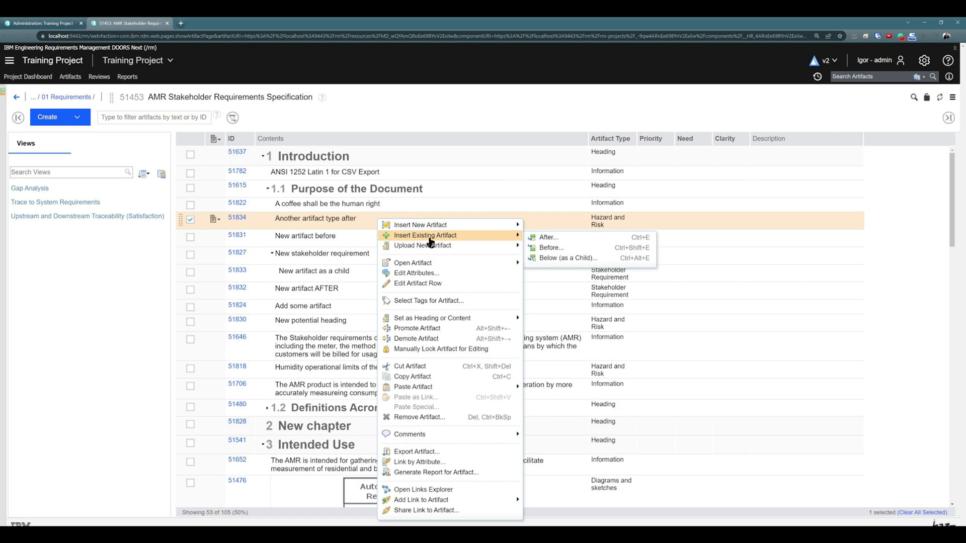
{"action": "left_click", "coordinate": [550, 248]}
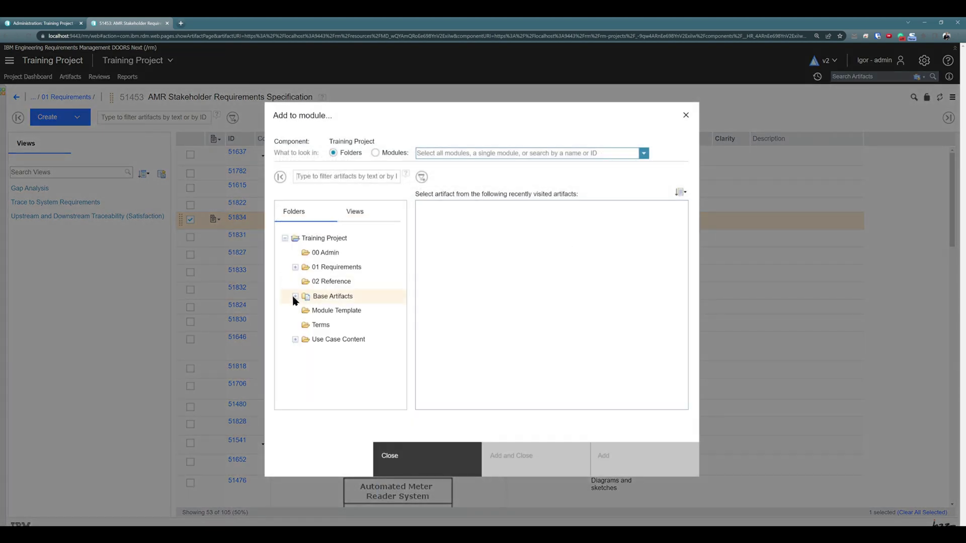
{"action": "left_click", "coordinate": [295, 298]}
{"action": "left_click", "coordinate": [305, 325]}
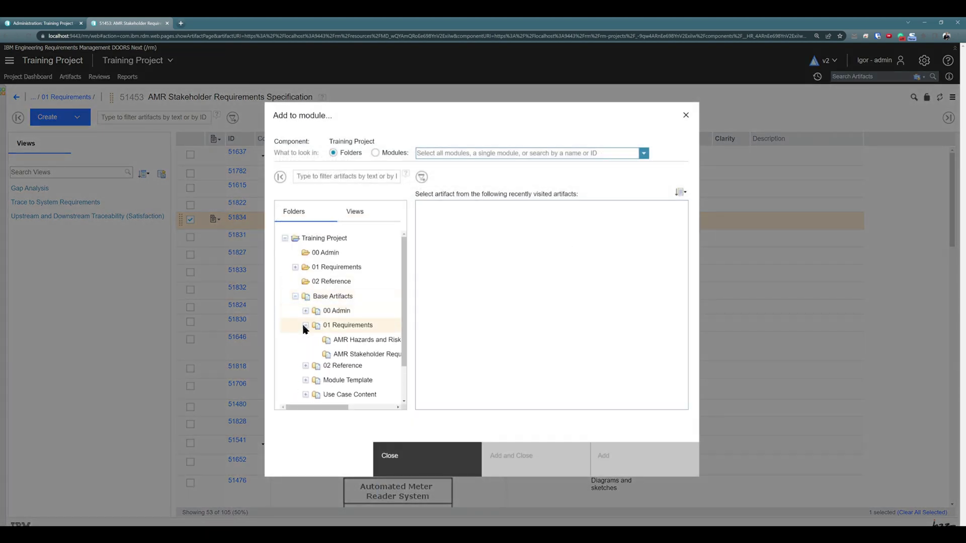
{"action": "left_click", "coordinate": [347, 340]}
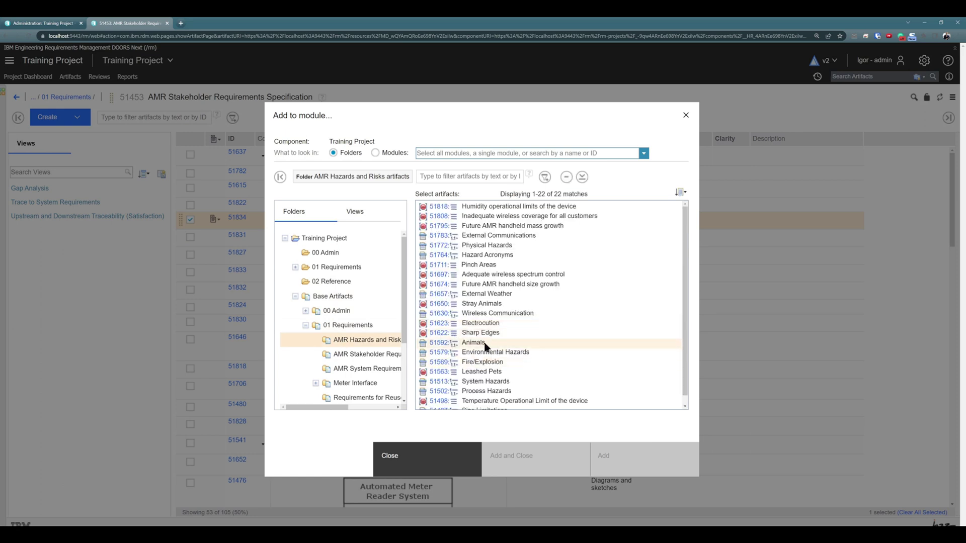
{"action": "left_click", "coordinate": [481, 347]}
{"action": "scroll", "coordinate": [487, 355], "scroll_direction": "down", "scroll_amount": 1}
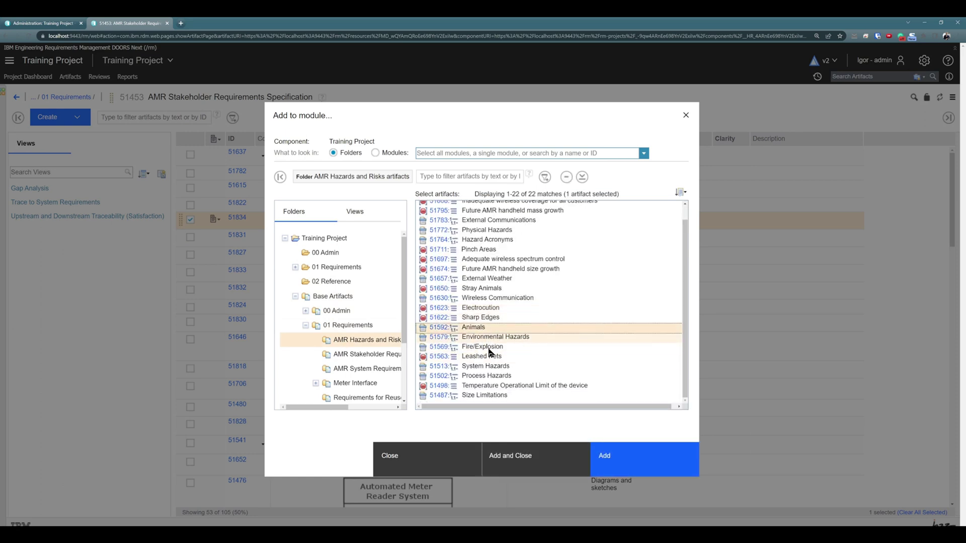
{"action": "left_click", "coordinate": [485, 357]}
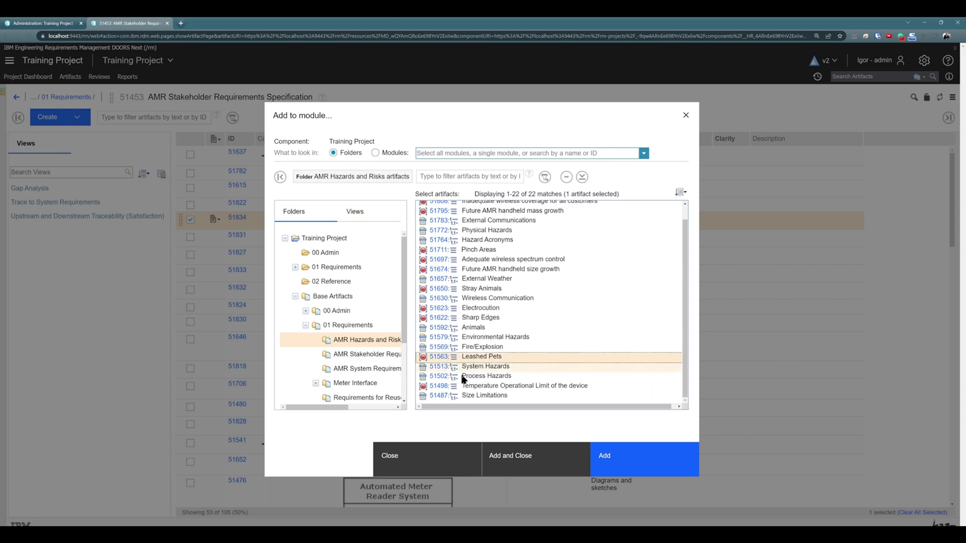
{"action": "left_click", "coordinate": [529, 457]}
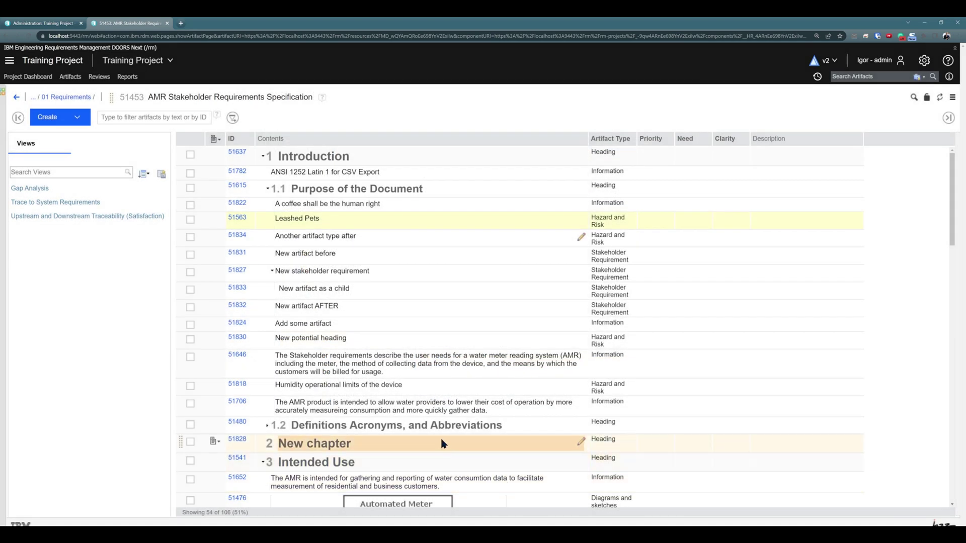